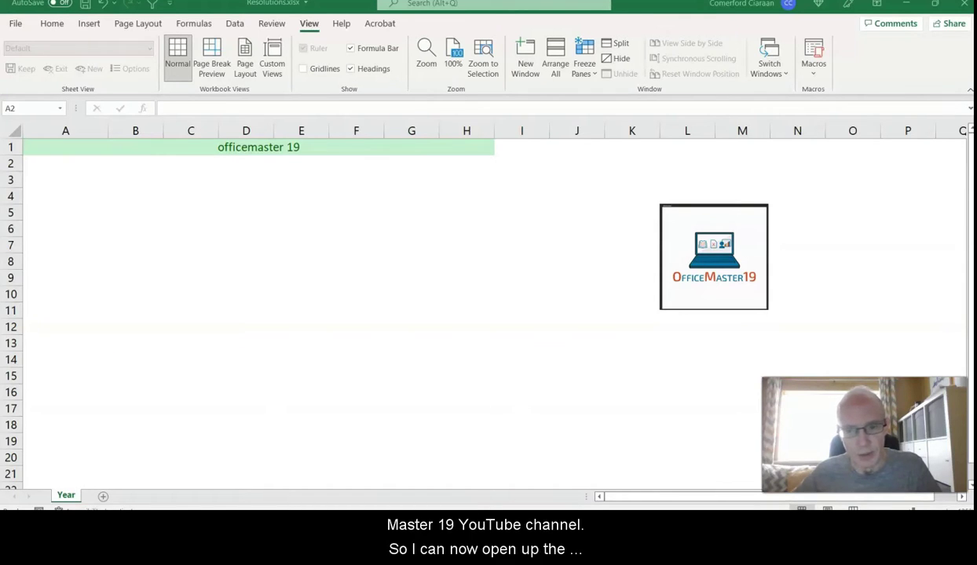
From cell A2, start a text/CSV import of Healthy.csv in Desktop > Exams > MOS Excel Associate 2019 Course > Exercises > Domain 1.
left_click(53, 164)
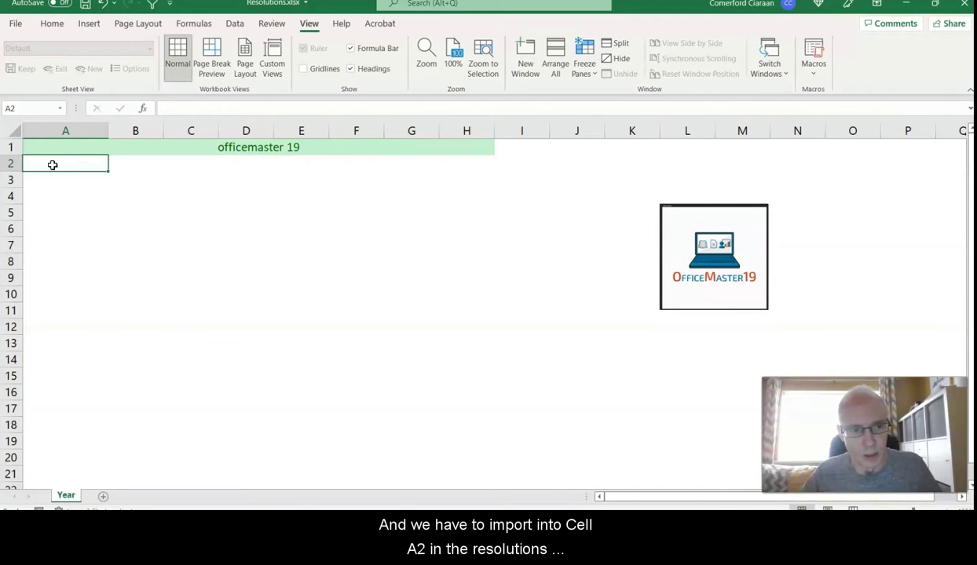
left_click(49, 165)
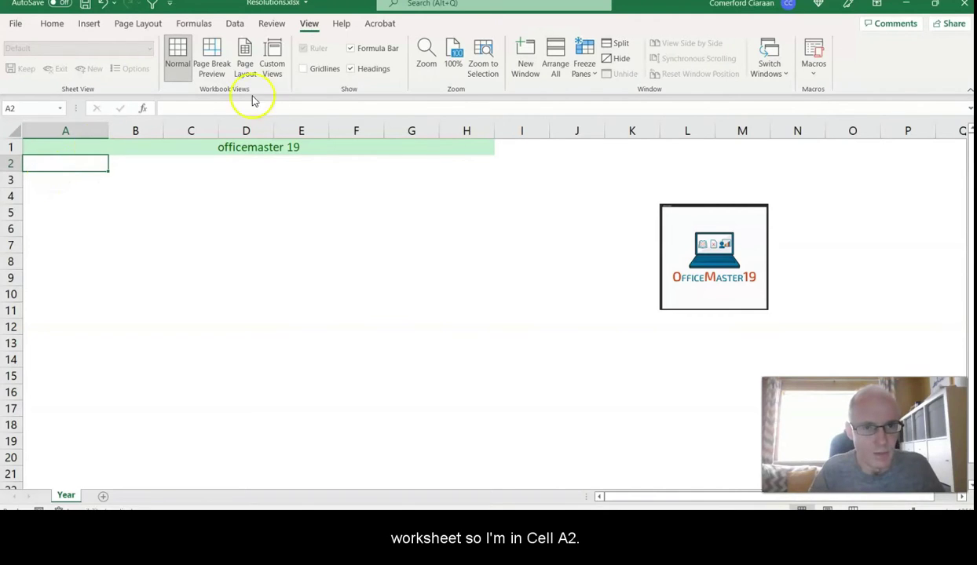
left_click(236, 24)
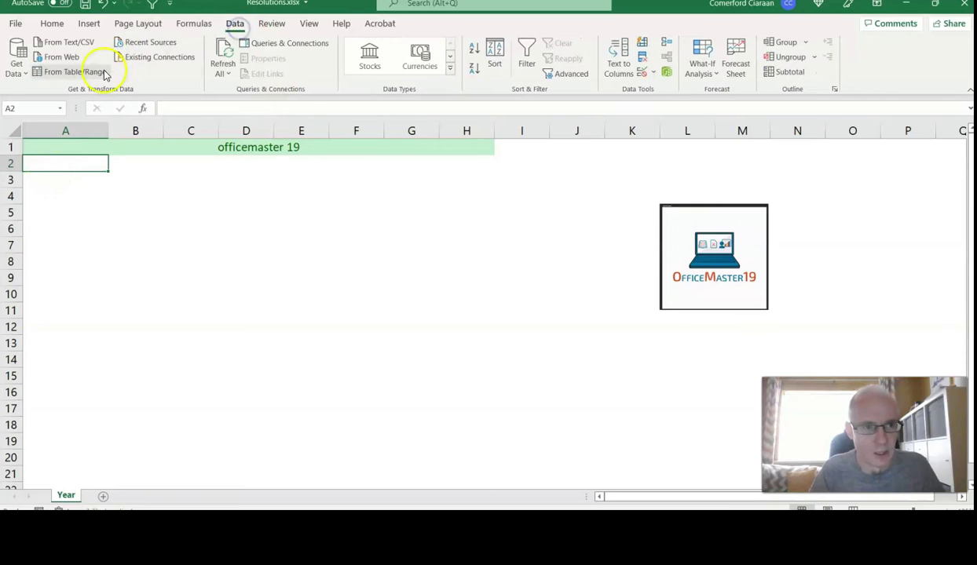
left_click(72, 44)
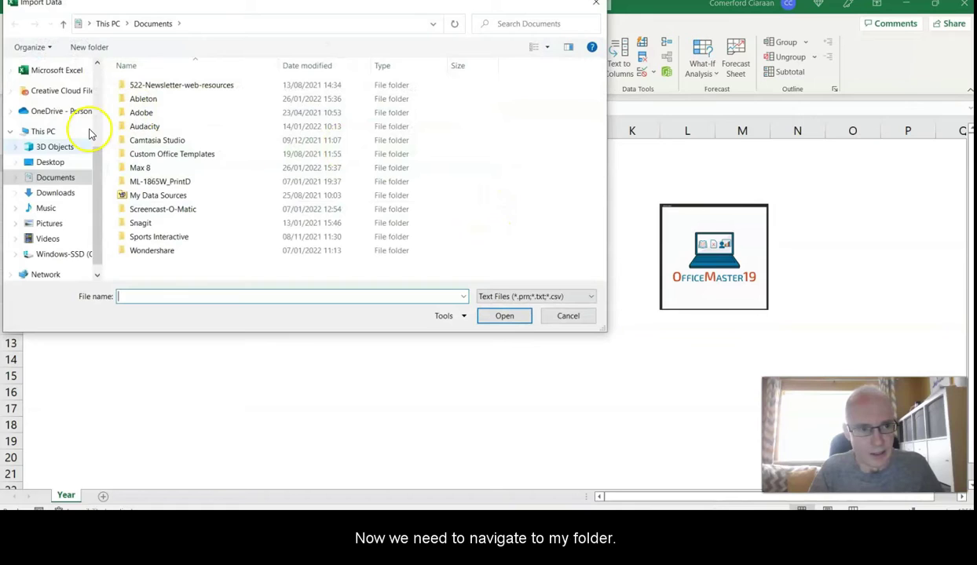
left_click(52, 160)
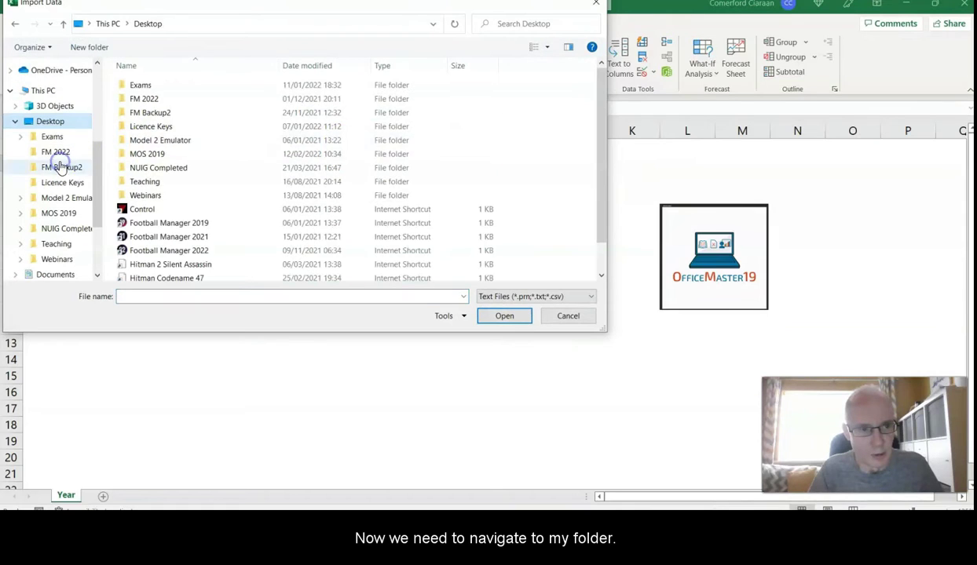
double_click(143, 84)
double_click(170, 167)
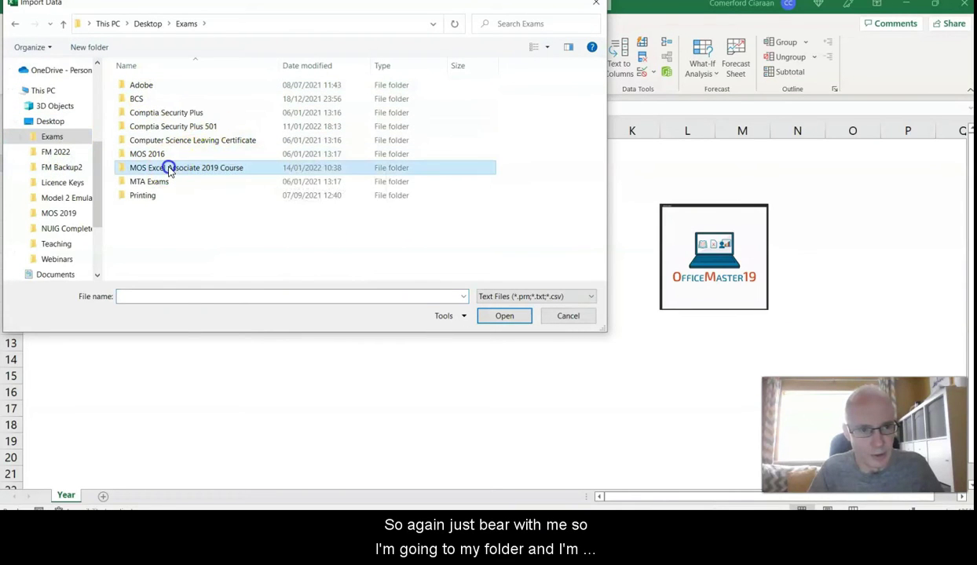
left_click(144, 127)
double_click(144, 127)
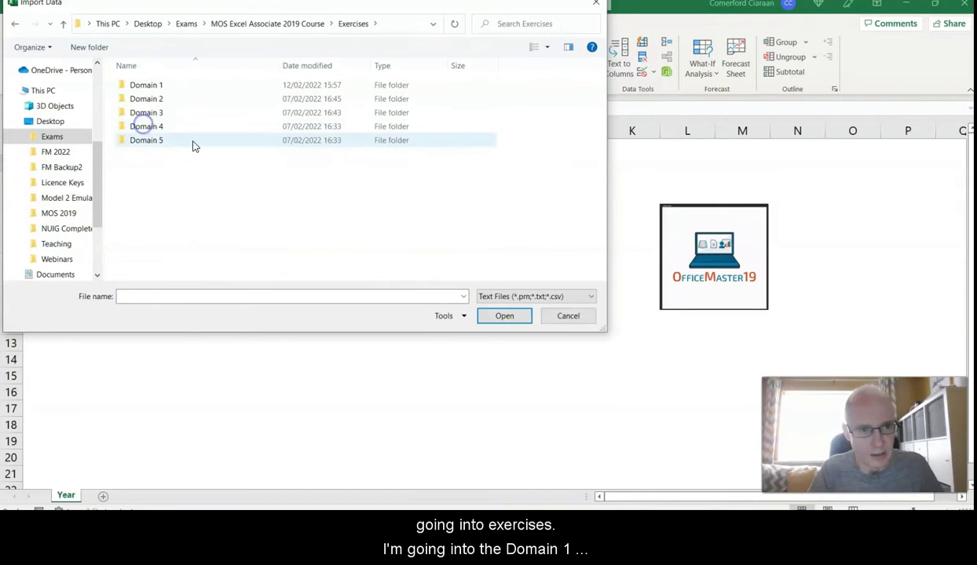
double_click(145, 86)
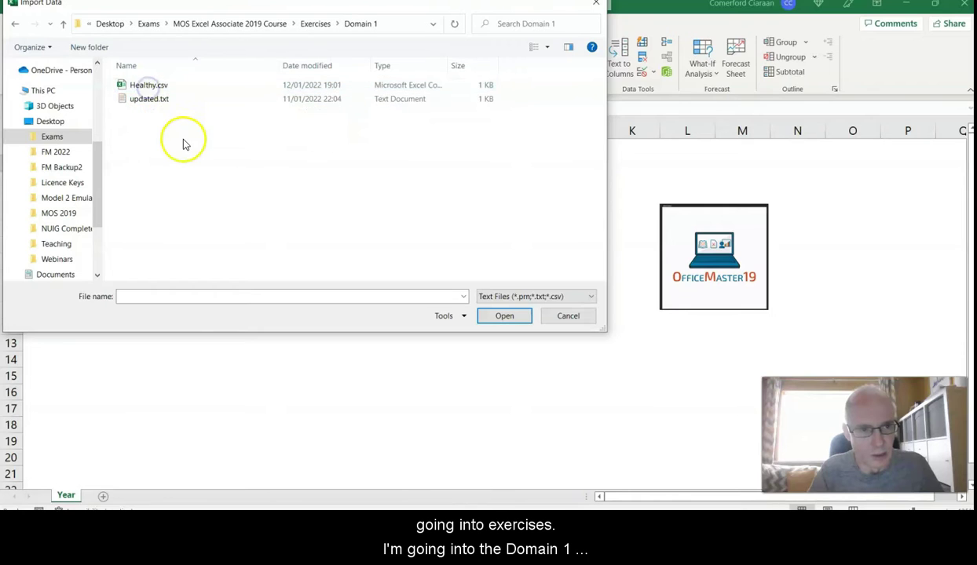
double_click(141, 85)
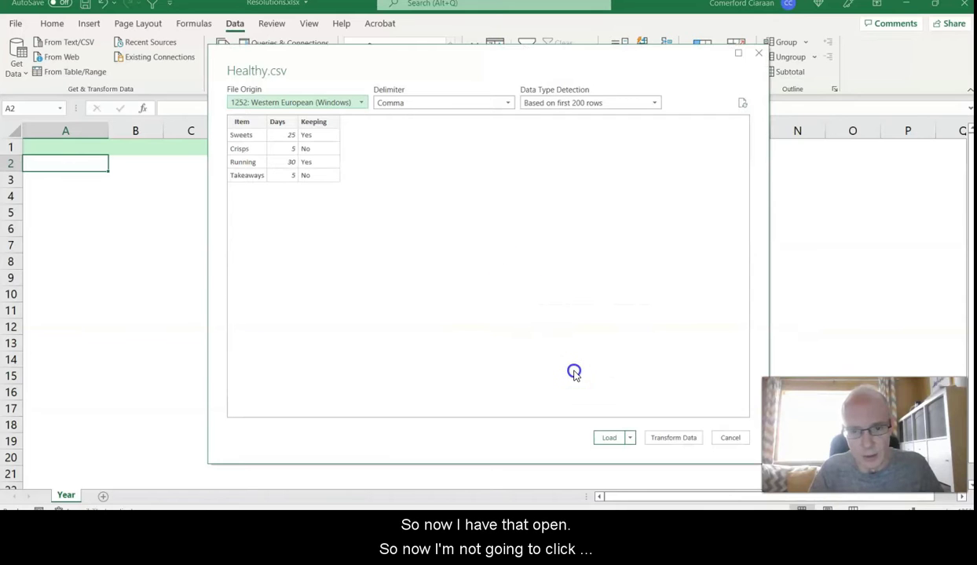
Load the CSV data as a table into the existing worksheet at =$A$2, and close the queries pane.
mouse_move(612, 63)
left_mouse_down()
mouse_move(716, 84)
mouse_move(676, 56)
left_mouse_up()
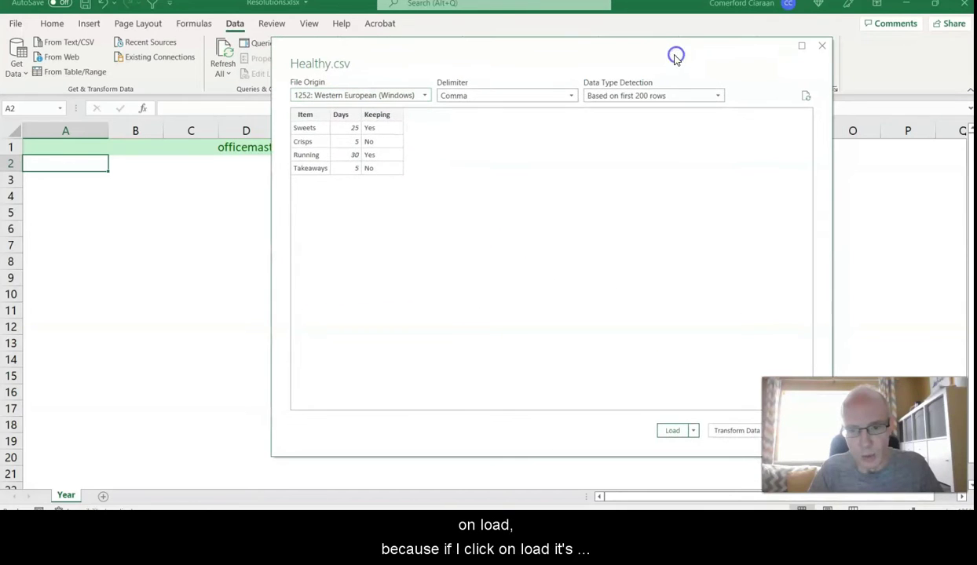
left_click(694, 432)
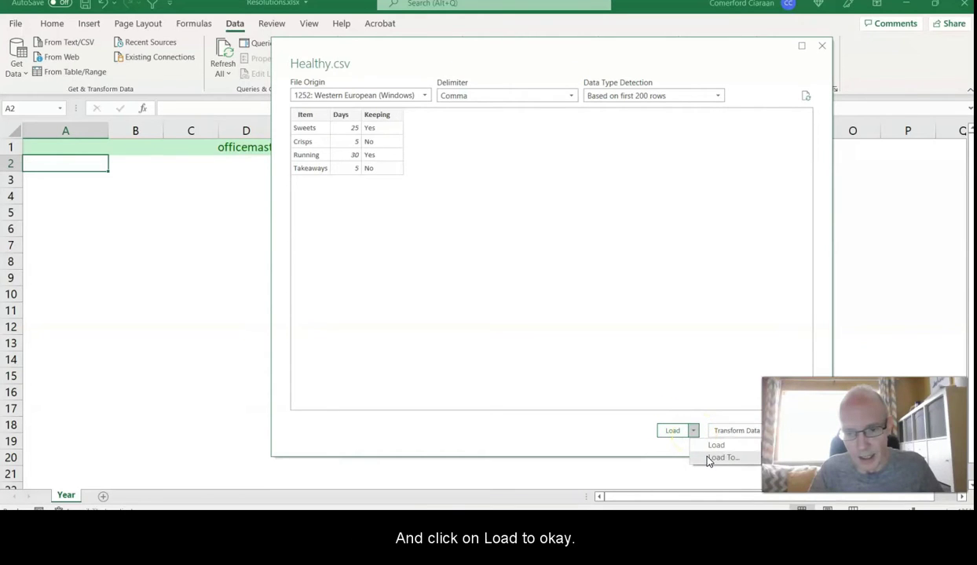
left_click(715, 458)
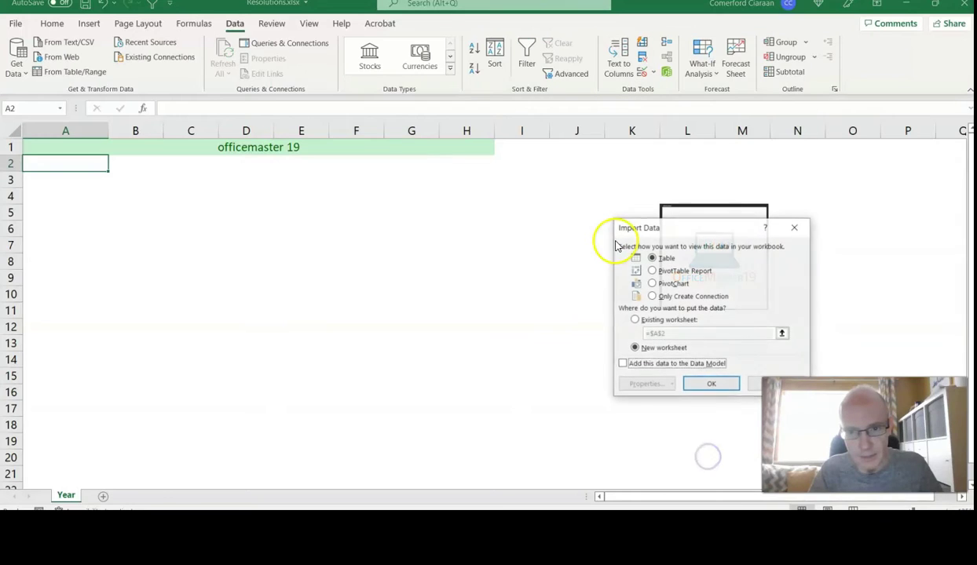
left_click(635, 321)
left_click_drag(668, 334, 637, 333)
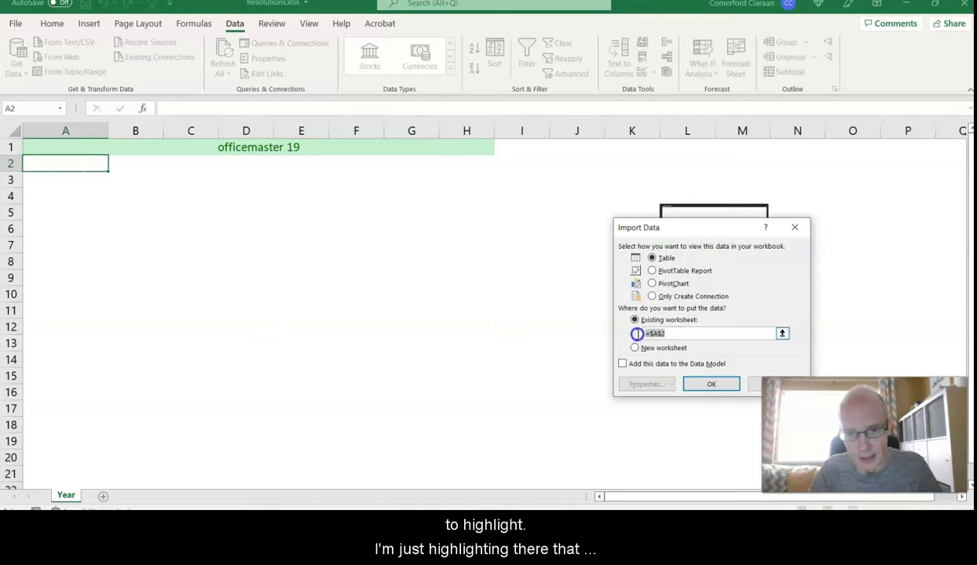
left_click(700, 384)
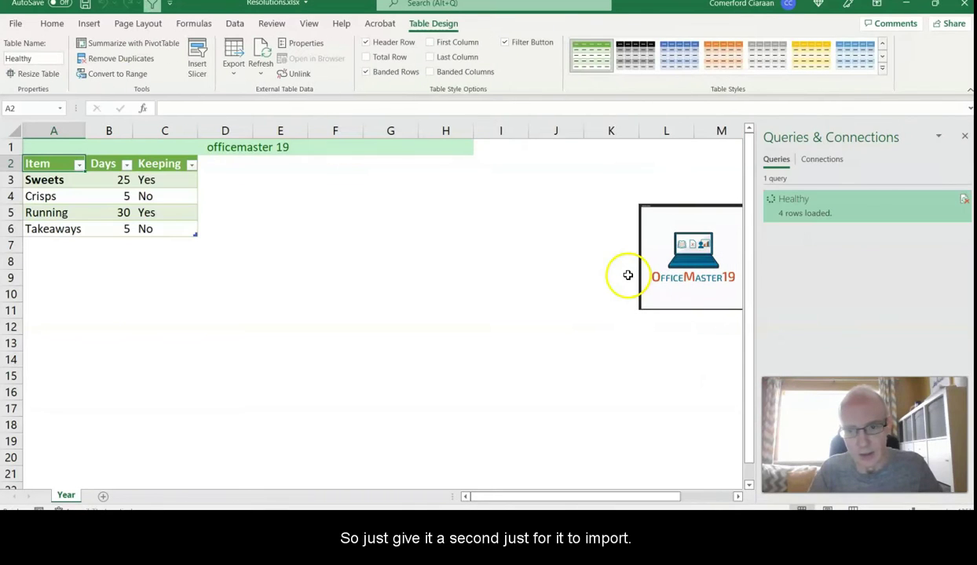
left_click(965, 140)
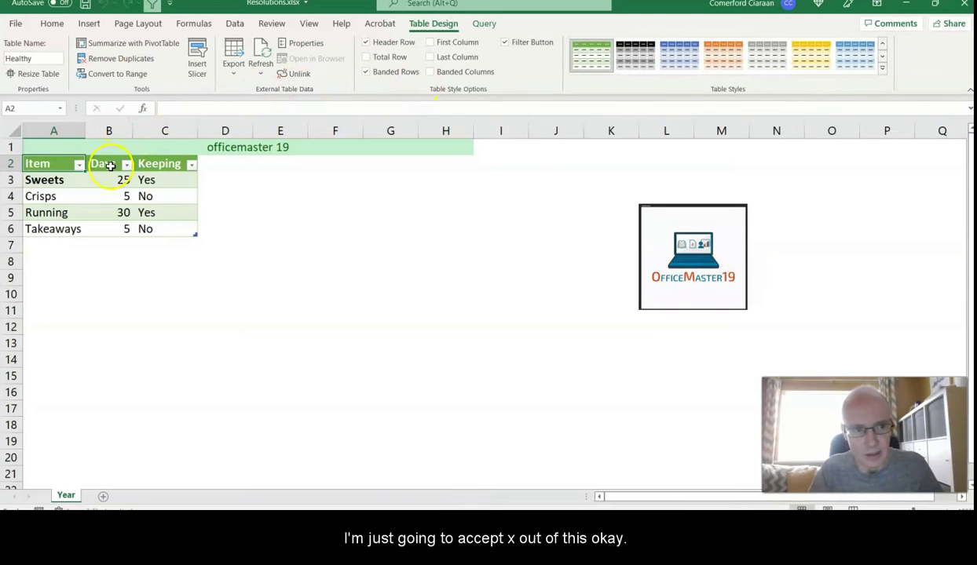
Change the Year worksheet's page orientation to Landscape.
left_click(264, 179)
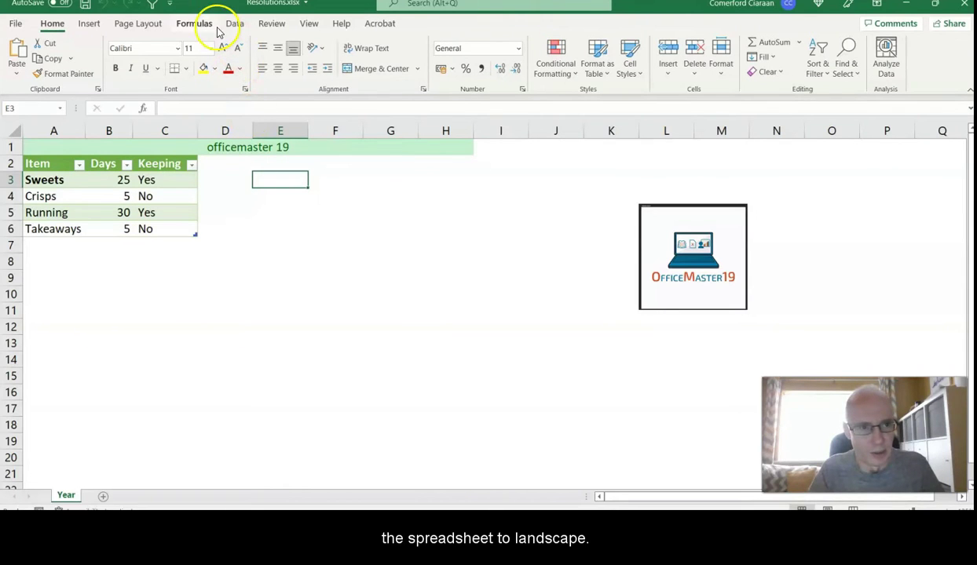
left_click(144, 25)
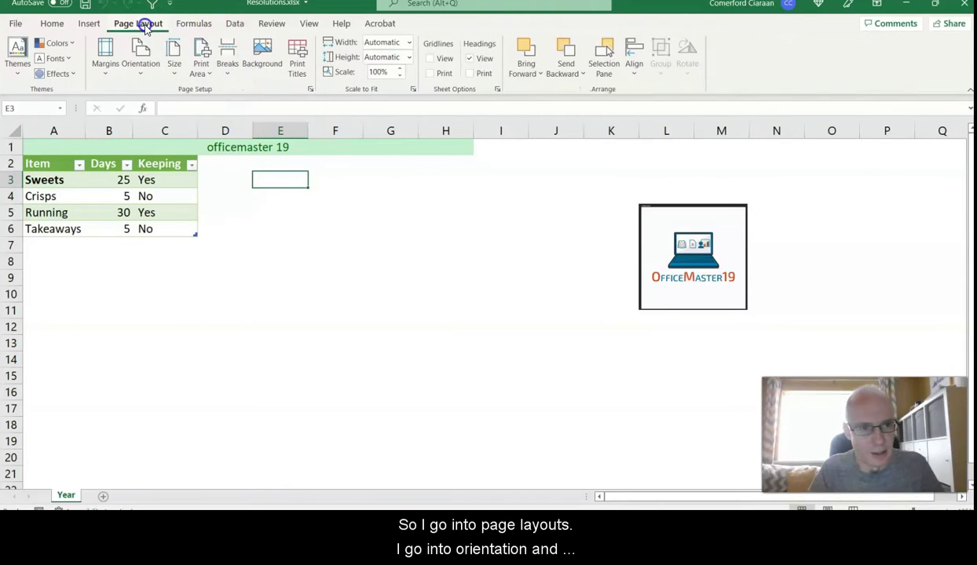
left_click(141, 77)
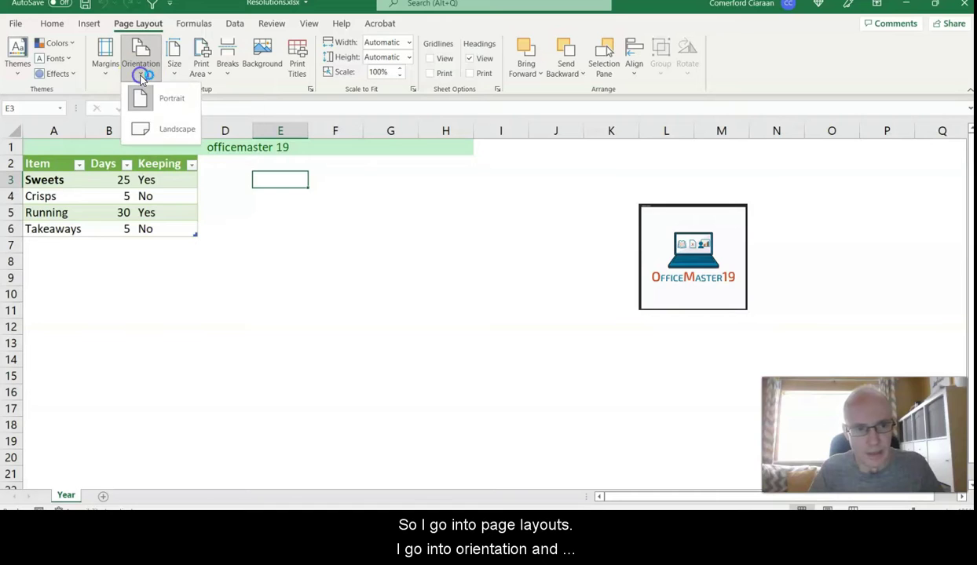
left_click(167, 134)
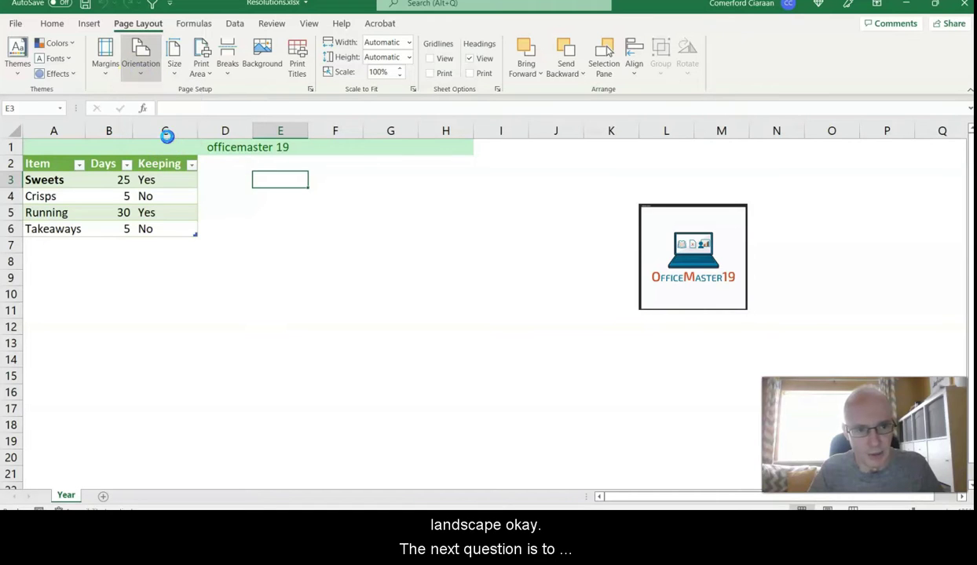
Switch the worksheet to Page Layout view and return it to Normal view.
left_click(290, 198)
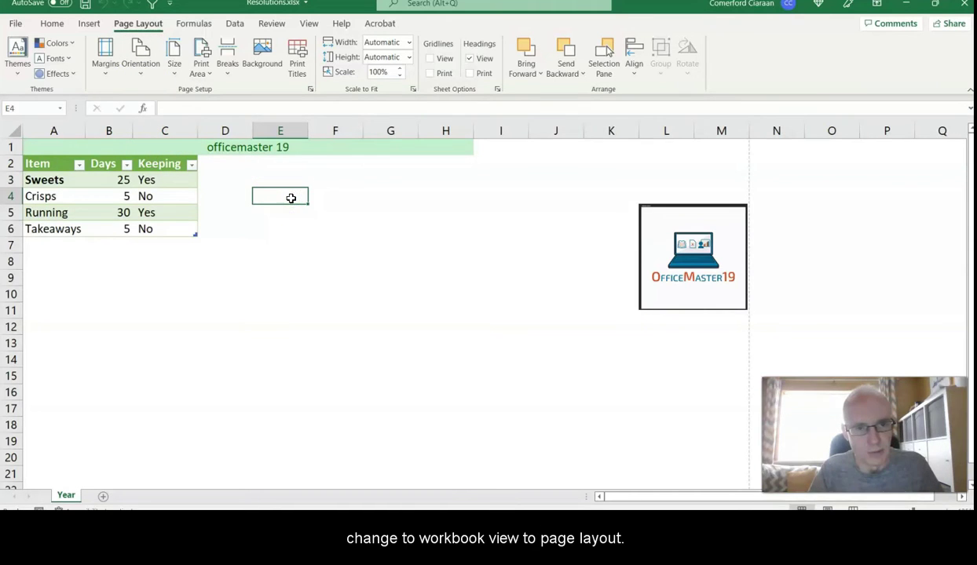
left_click(309, 25)
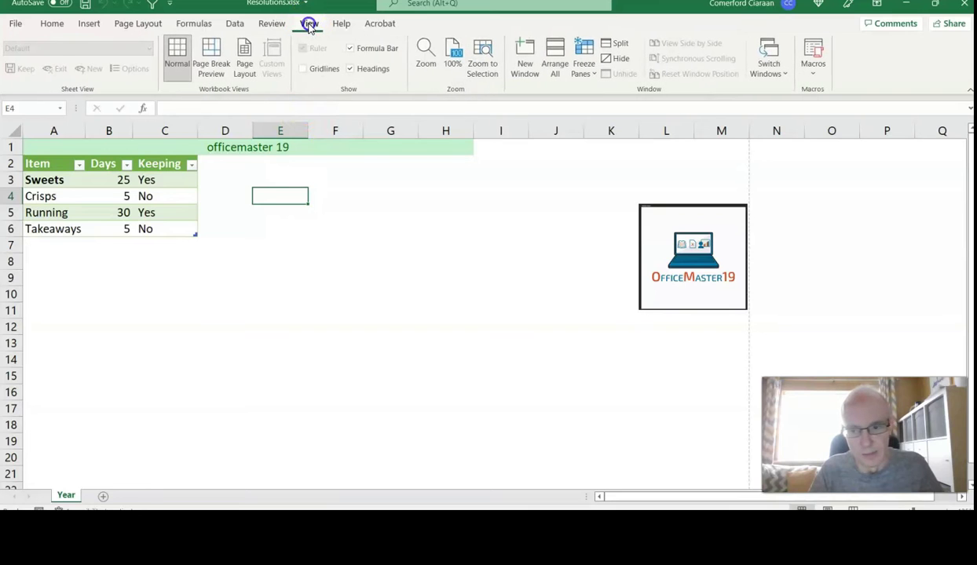
left_click(246, 75)
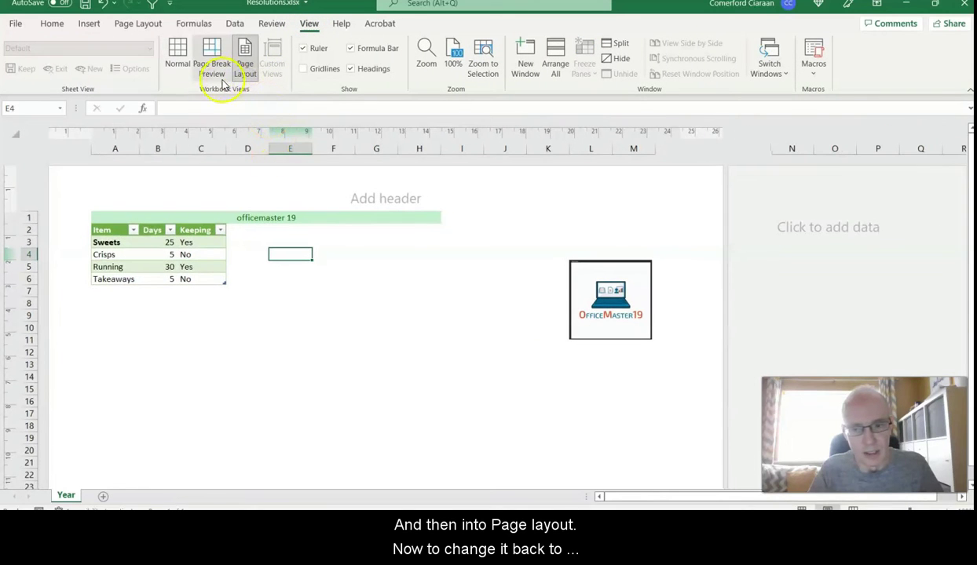
left_click(178, 71)
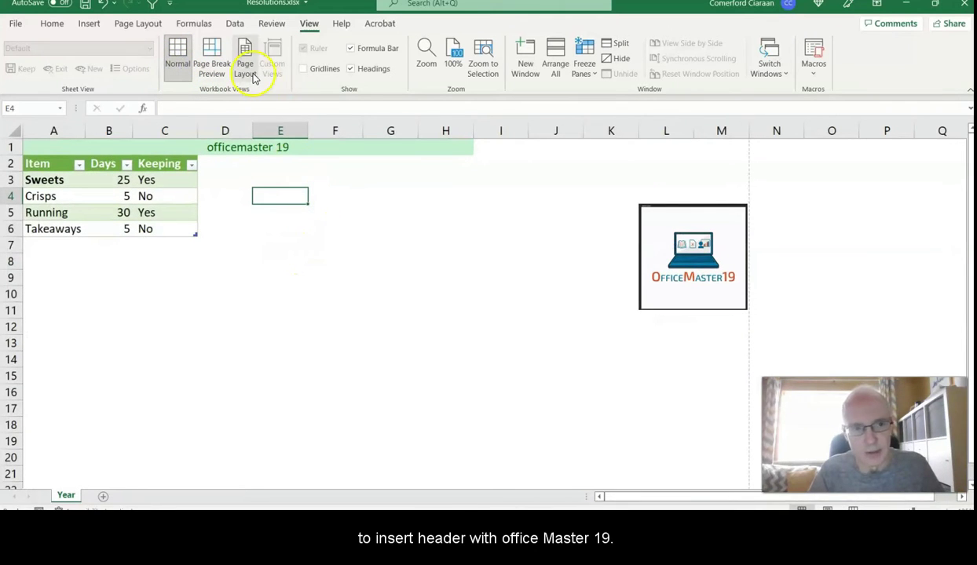
Insert a page header with the text "officemaster19" in its centre section.
left_click(95, 28)
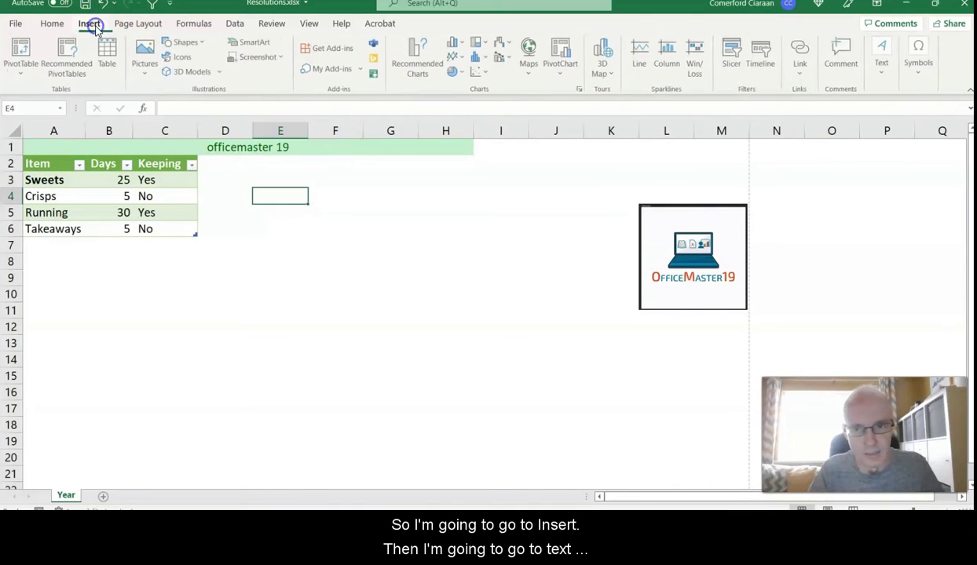
left_click(882, 78)
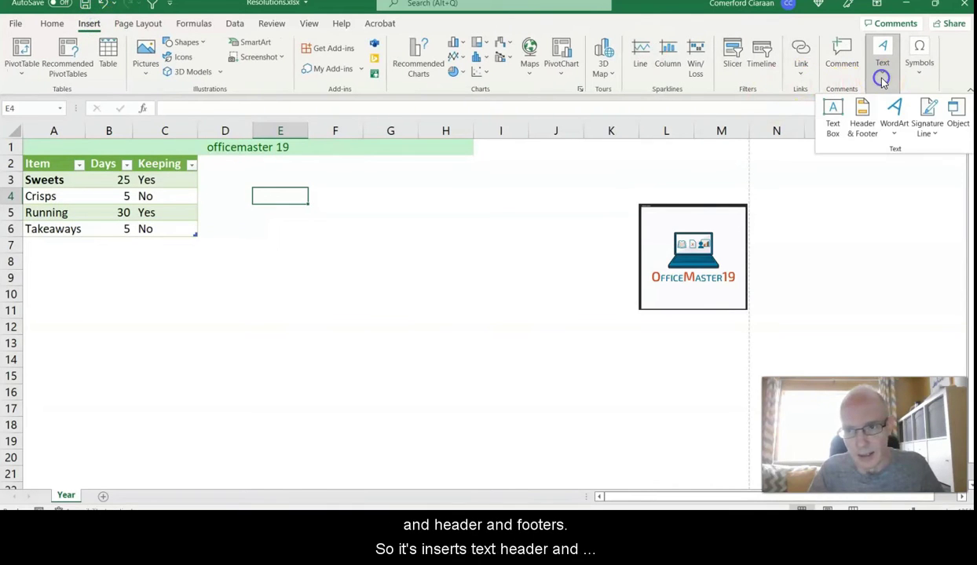
left_click(864, 129)
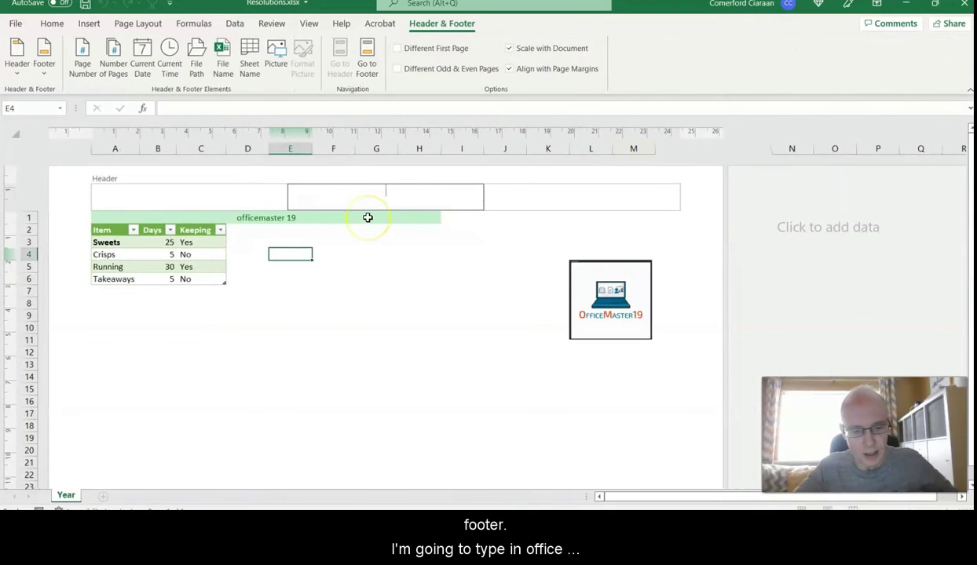
type("officemaster19")
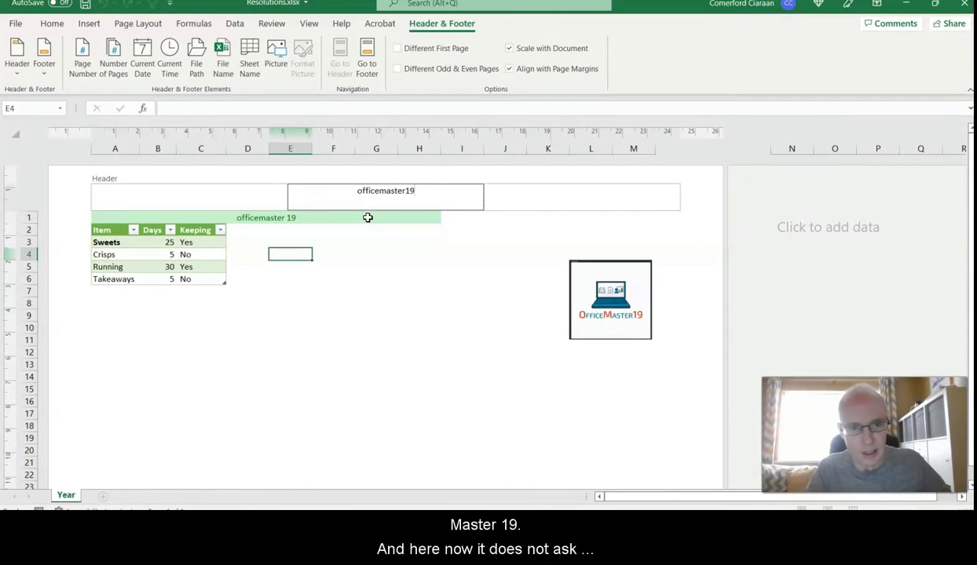
left_click(376, 257)
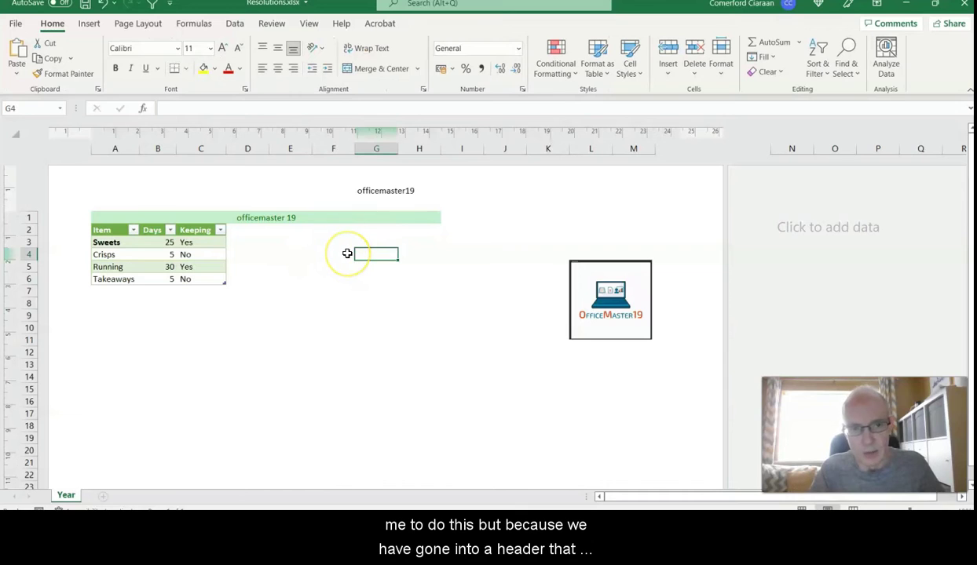
Return the worksheet to Normal view and turn on its gridlines.
left_click(308, 24)
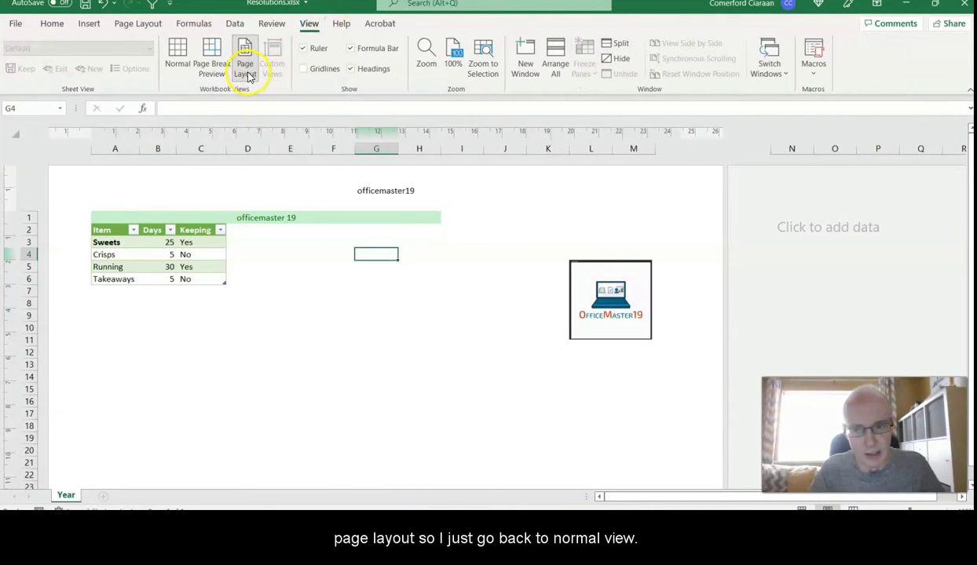
left_click(177, 60)
left_click(292, 226)
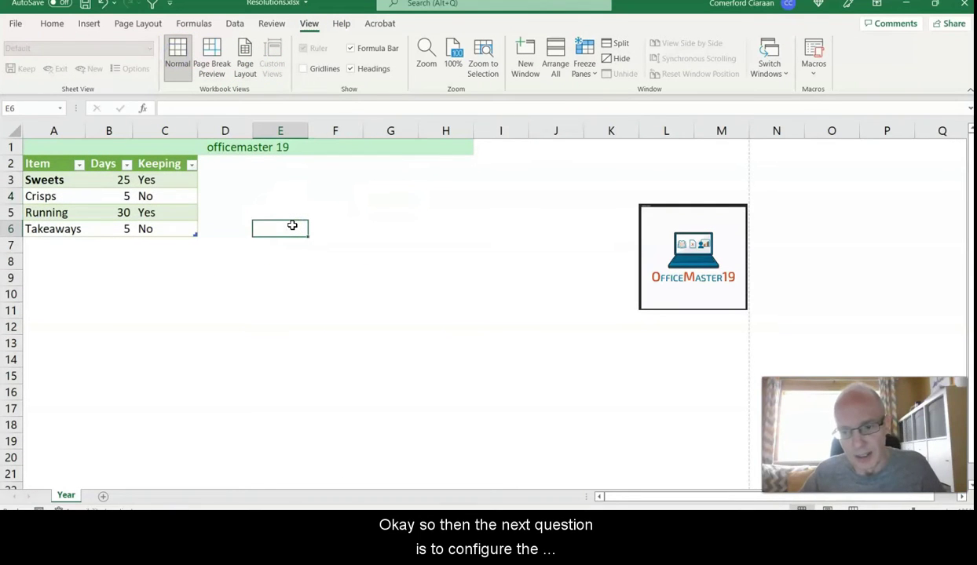
left_click(304, 69)
left_click(281, 211)
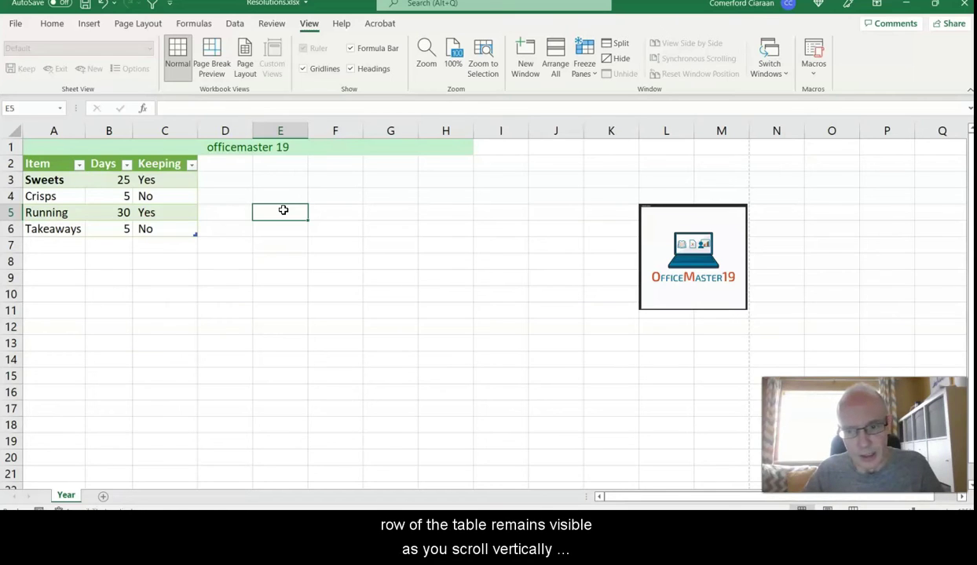
Freeze the panes of the Year worksheet at row 2, using the whole row as the selection.
left_click(12, 163)
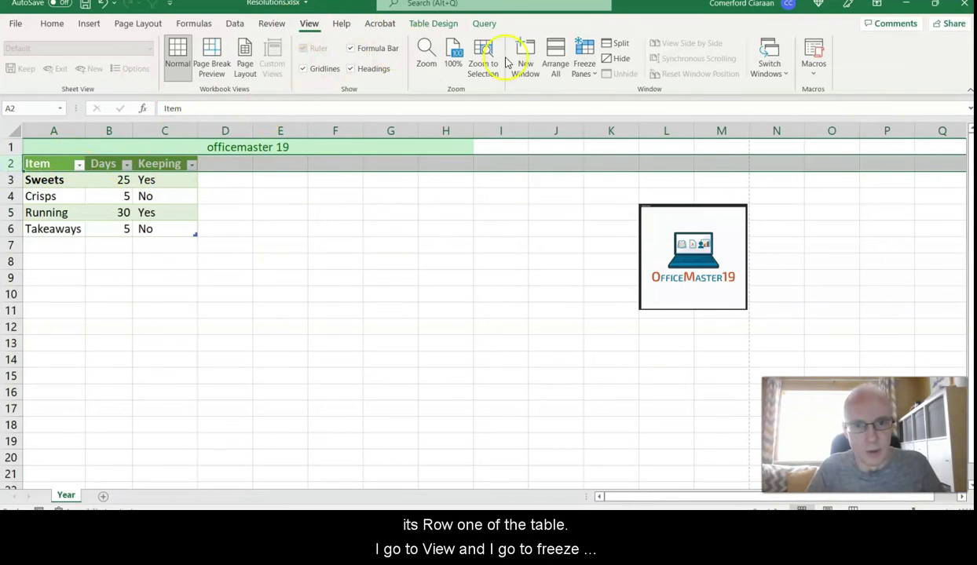
left_click(579, 77)
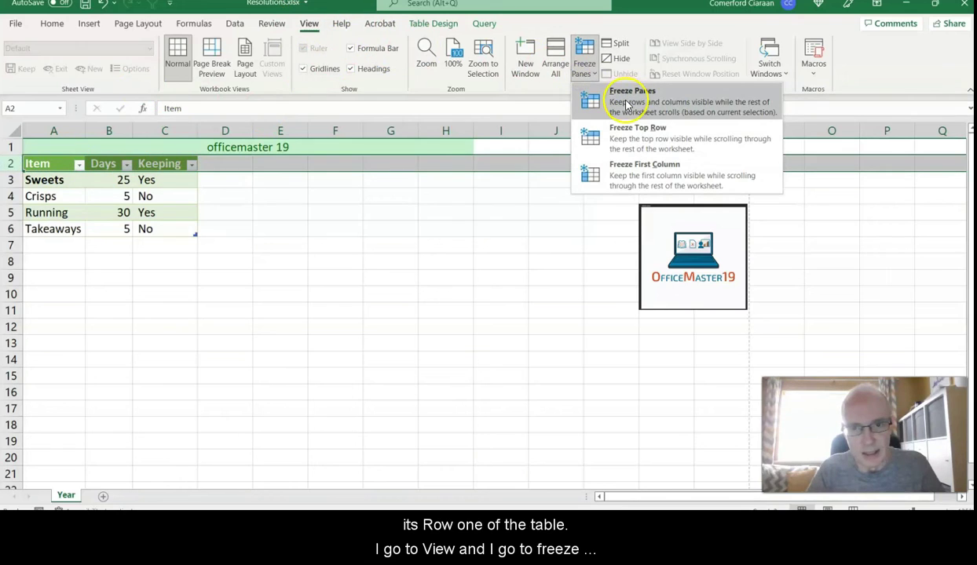
left_click(627, 104)
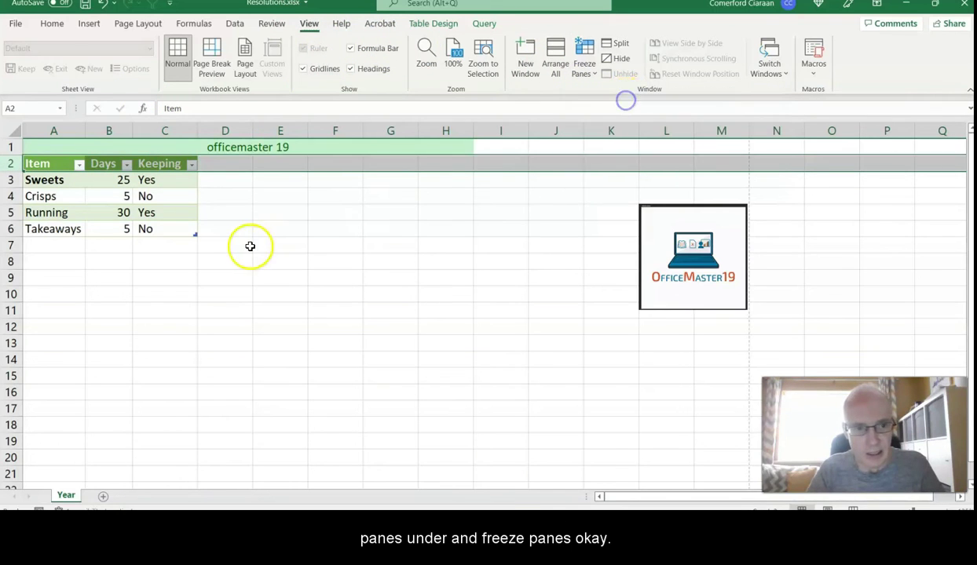
left_click(281, 216)
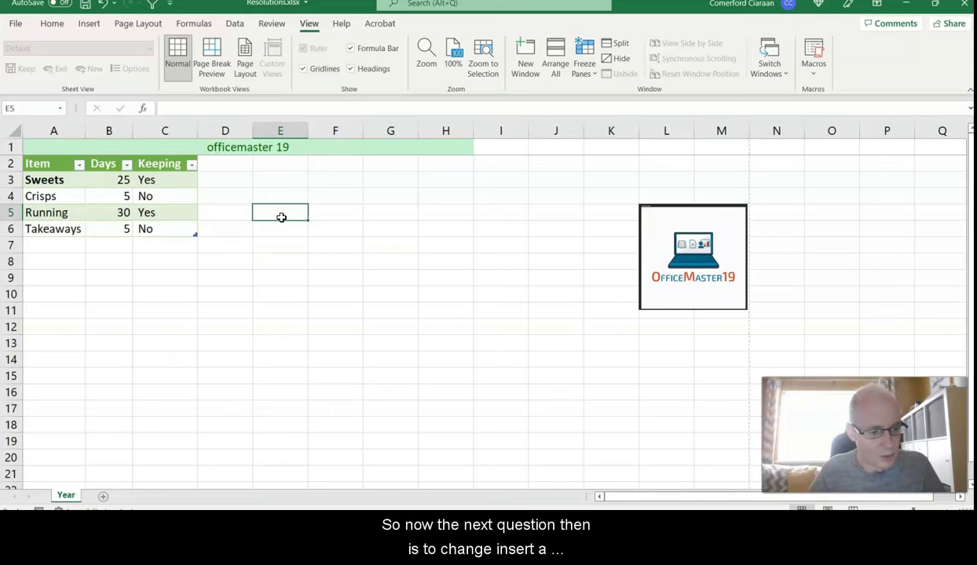
Insert a horizontal page break at row 10 of the Year worksheet, using the whole row as the selection.
left_click(135, 24)
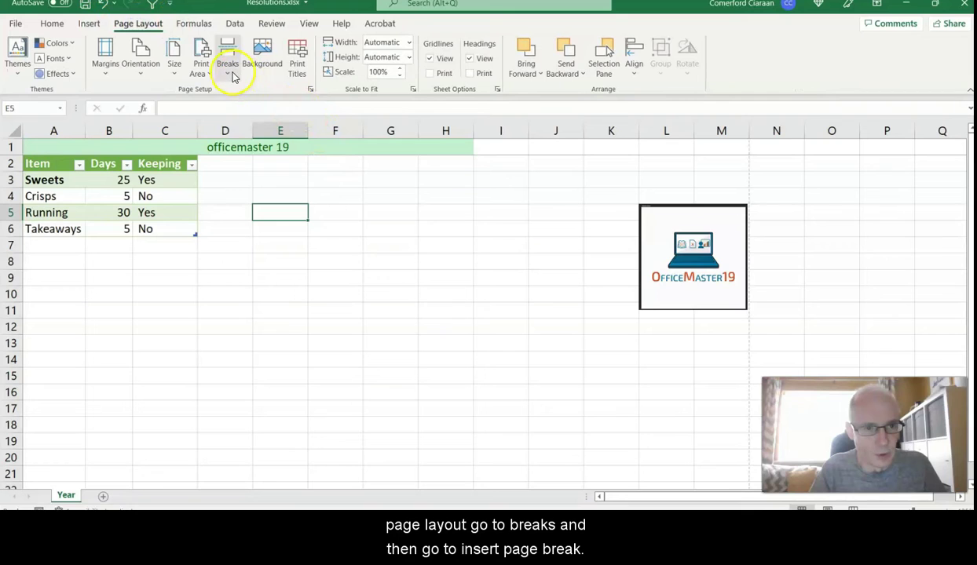
left_click(230, 72)
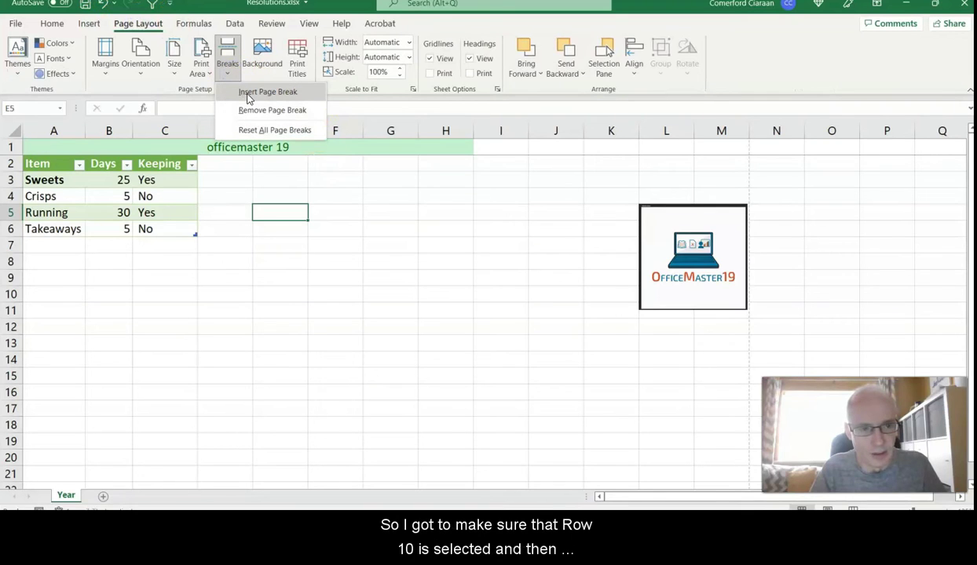
left_click(10, 292)
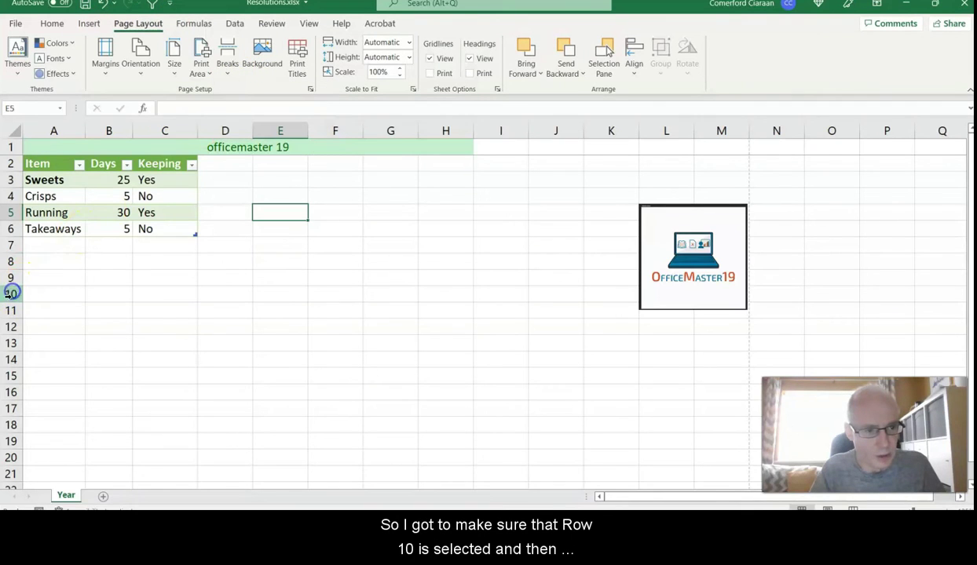
left_click(10, 295)
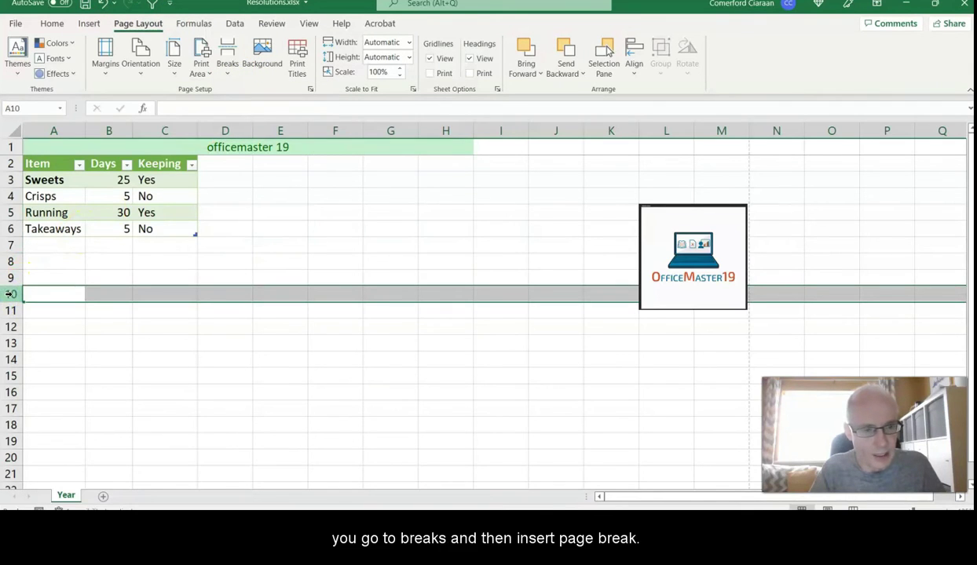
left_click(223, 77)
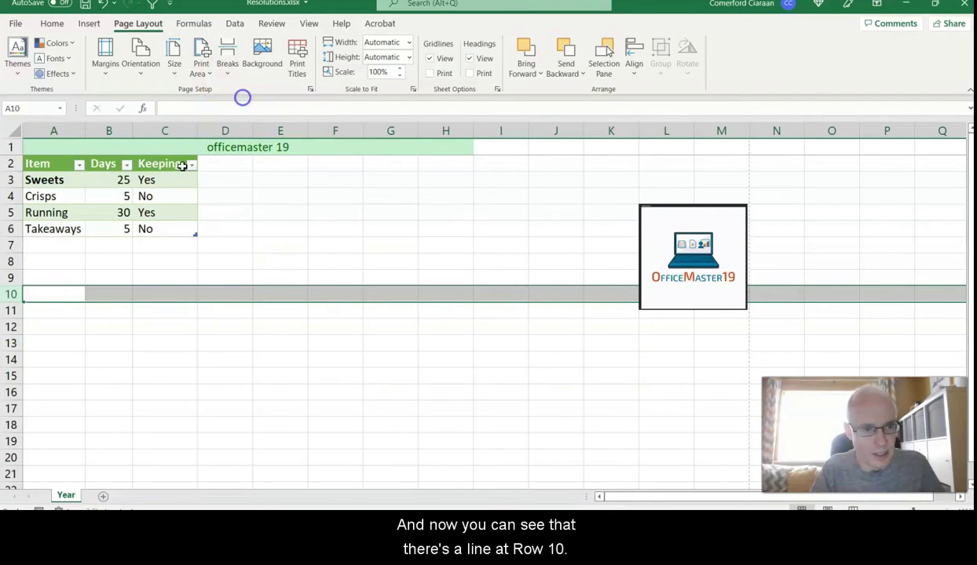
left_click(126, 309)
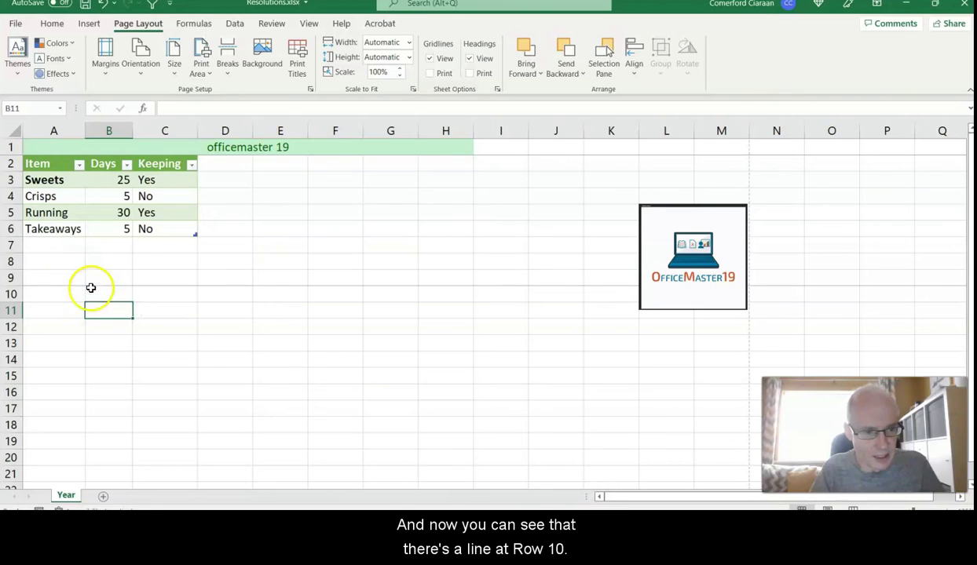
left_click(68, 296)
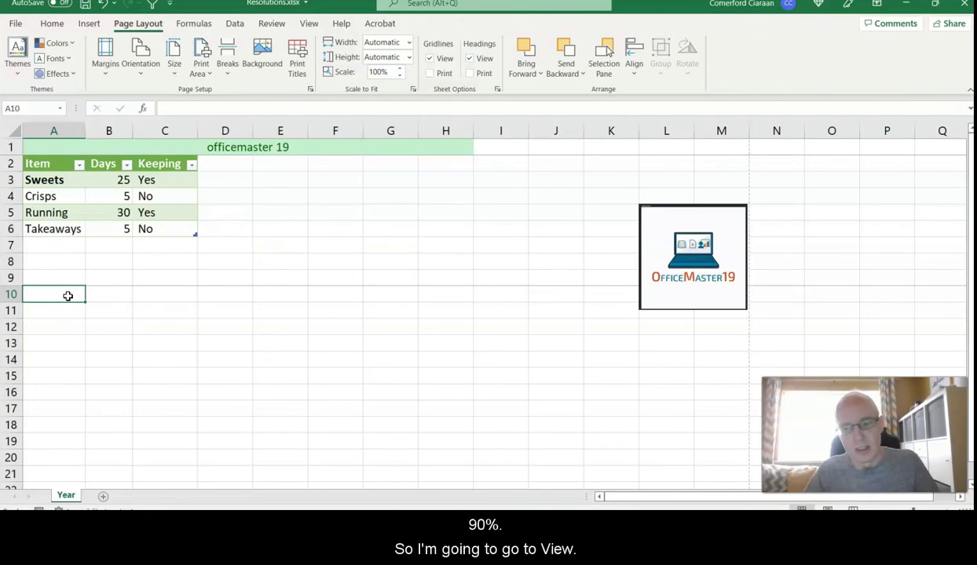
left_click(308, 26)
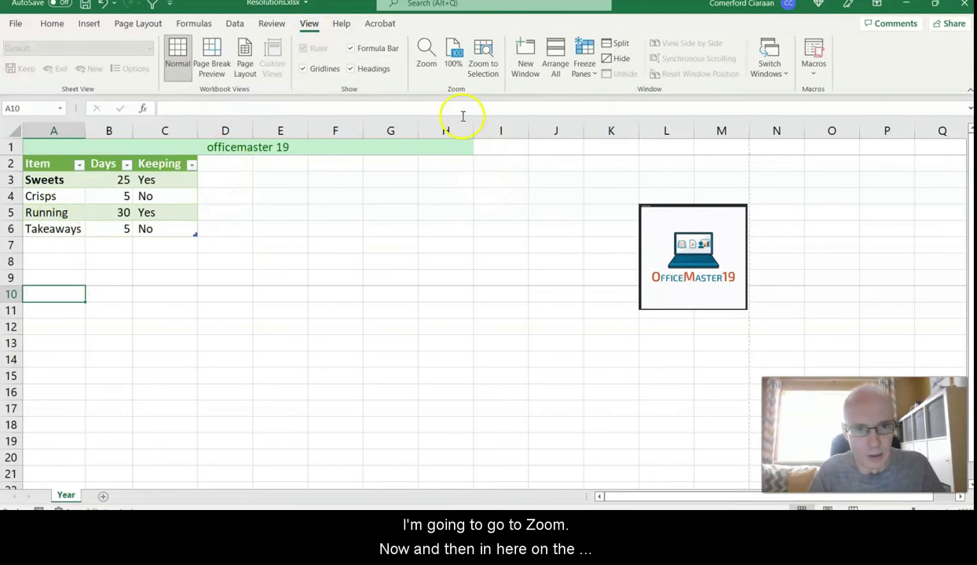
left_click(428, 70)
left_click(721, 373)
left_click(698, 373)
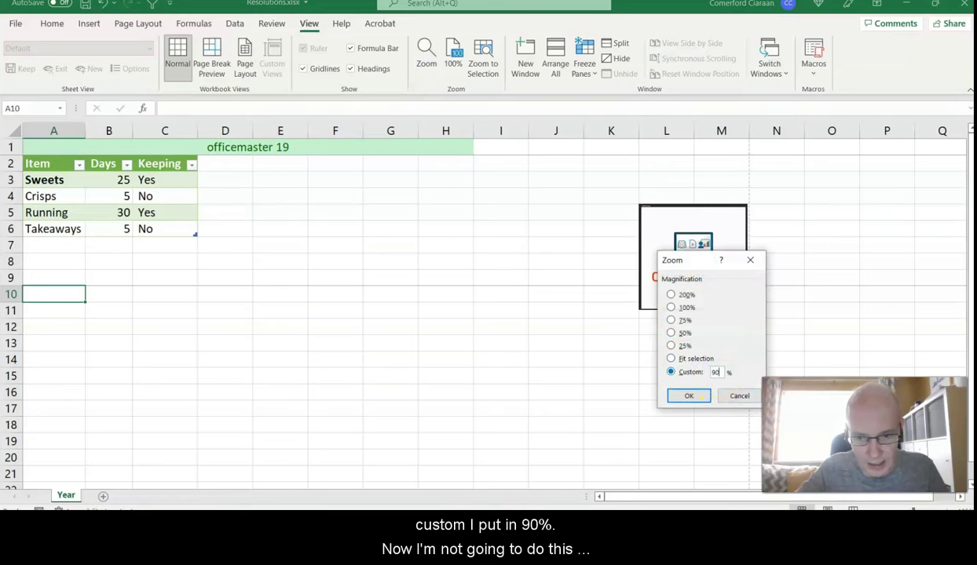
left_click(738, 396)
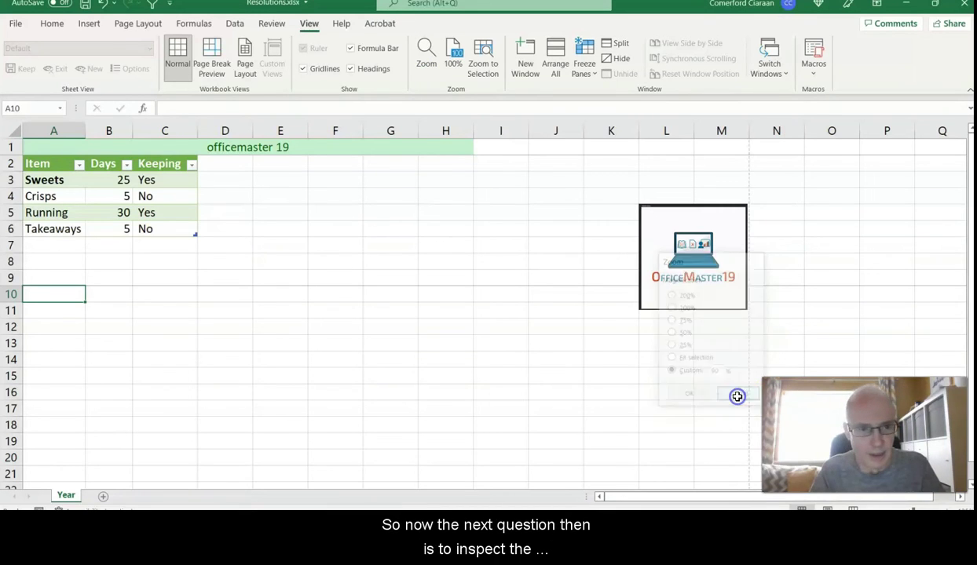
left_click(215, 307)
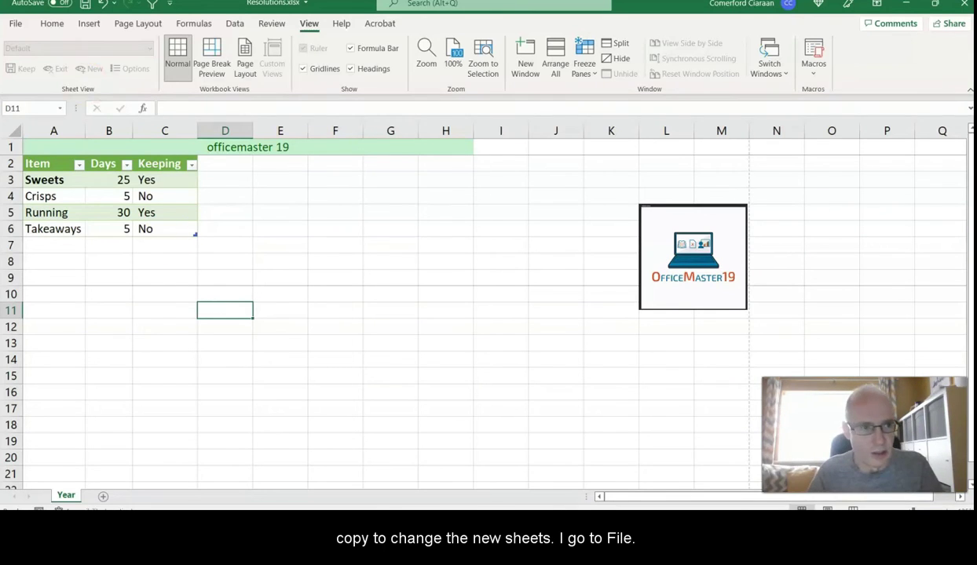
Check the workbook's compatibility with earlier Excel versions, copy the results to a new sheet and return to the Year worksheet.
left_click(15, 23)
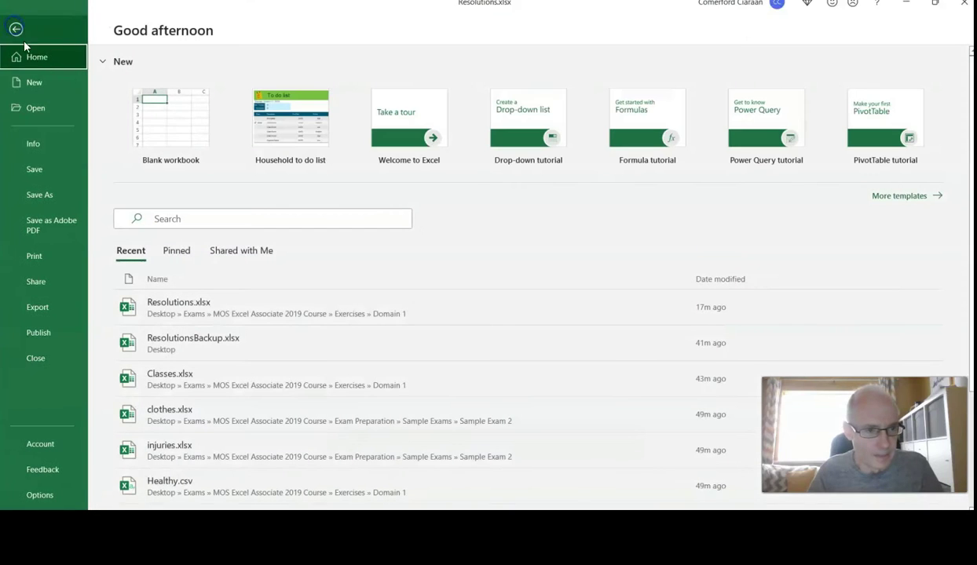
left_click(33, 145)
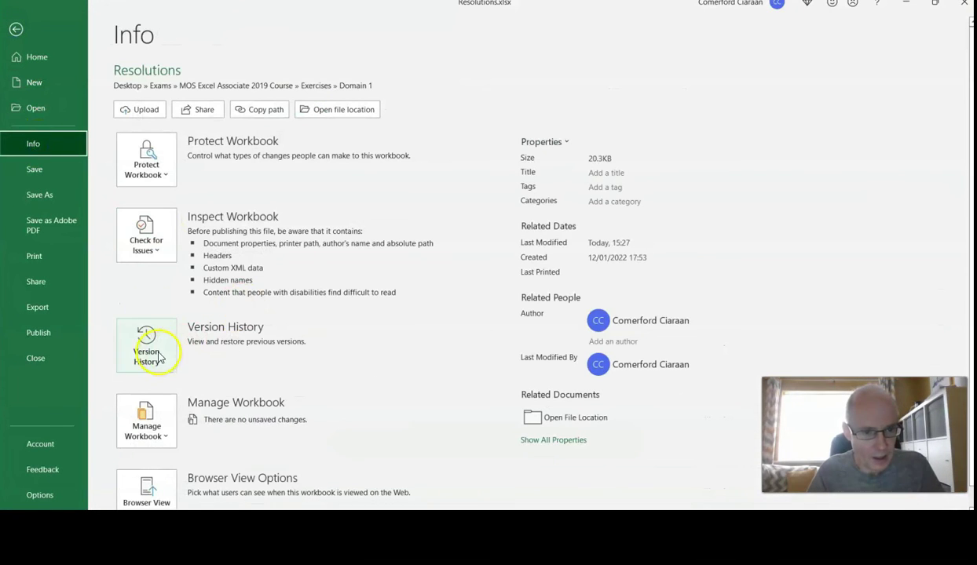
left_click(149, 245)
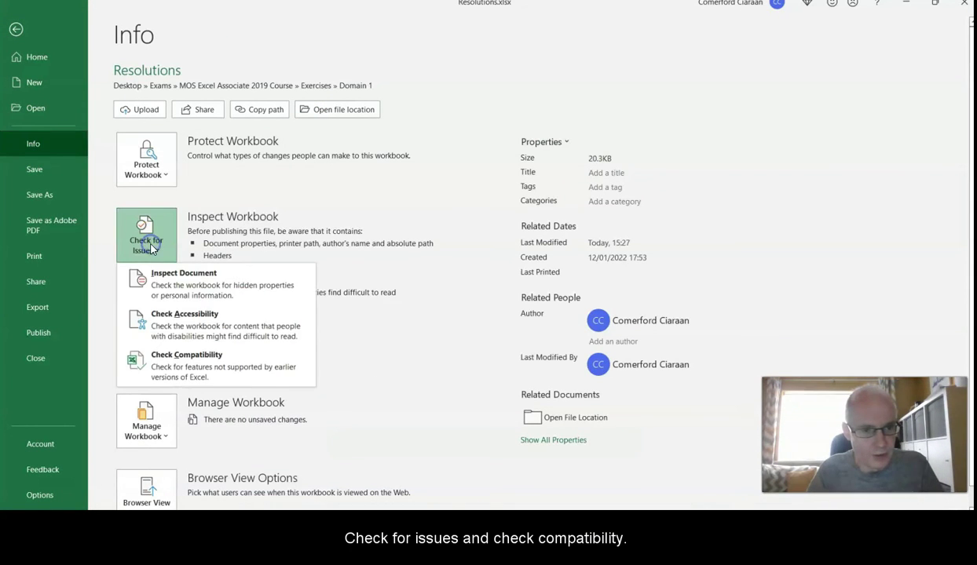
left_click(185, 372)
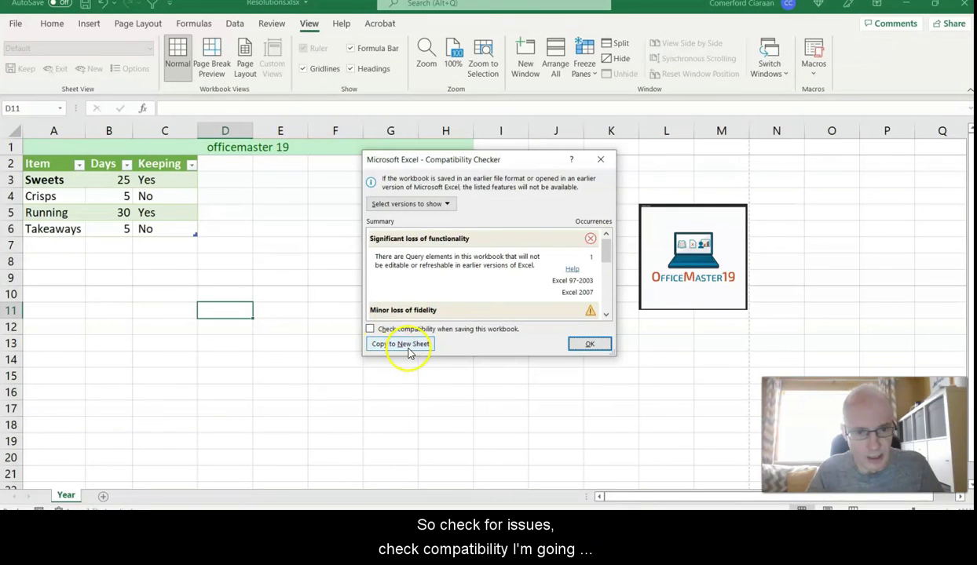
left_click(411, 348)
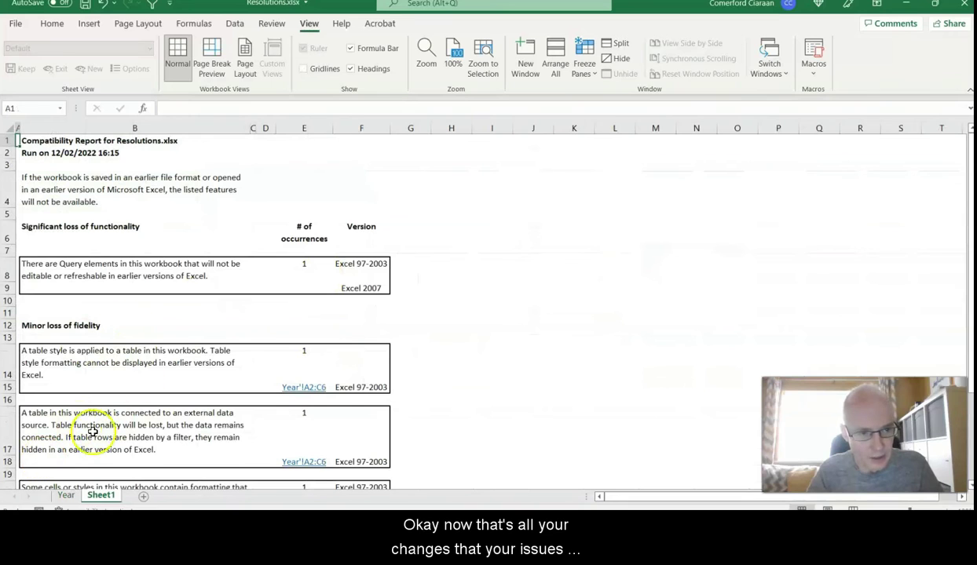
left_click(66, 496)
left_click(297, 262)
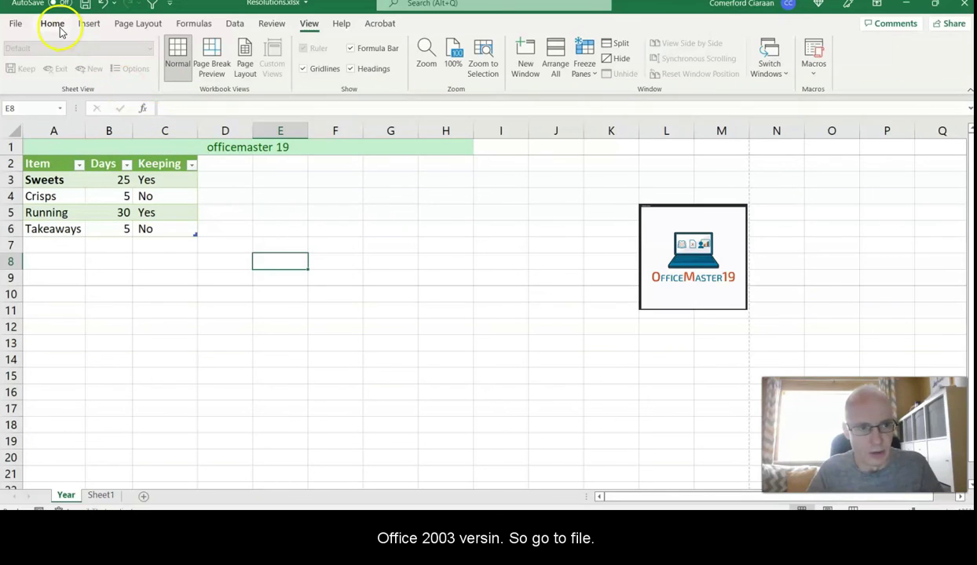
Save a copy of the workbook in the Domain 1 folder as Resolutions2003 in Excel 97-2003 Workbook (*.xls) format, accepting the compatibility losses.
left_click(16, 24)
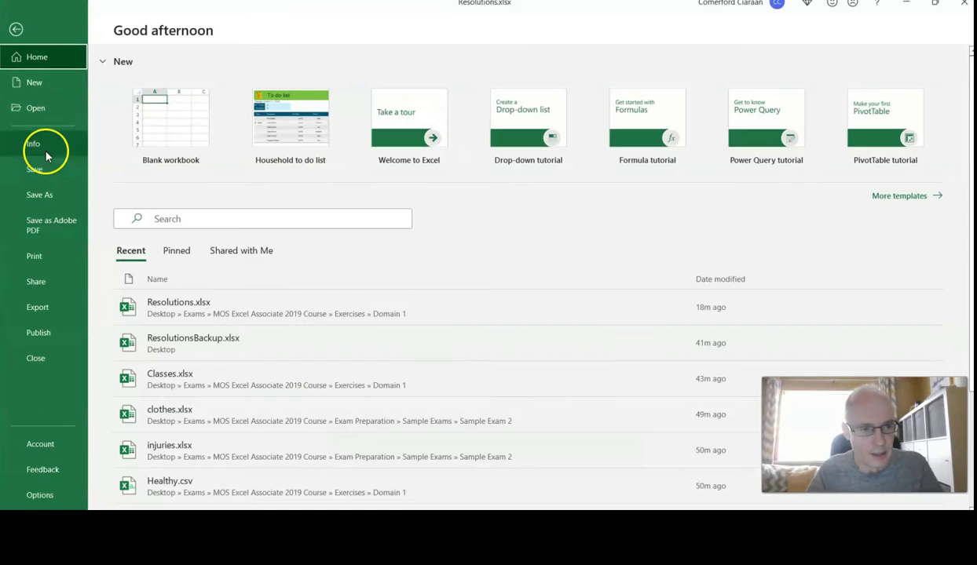
left_click(43, 194)
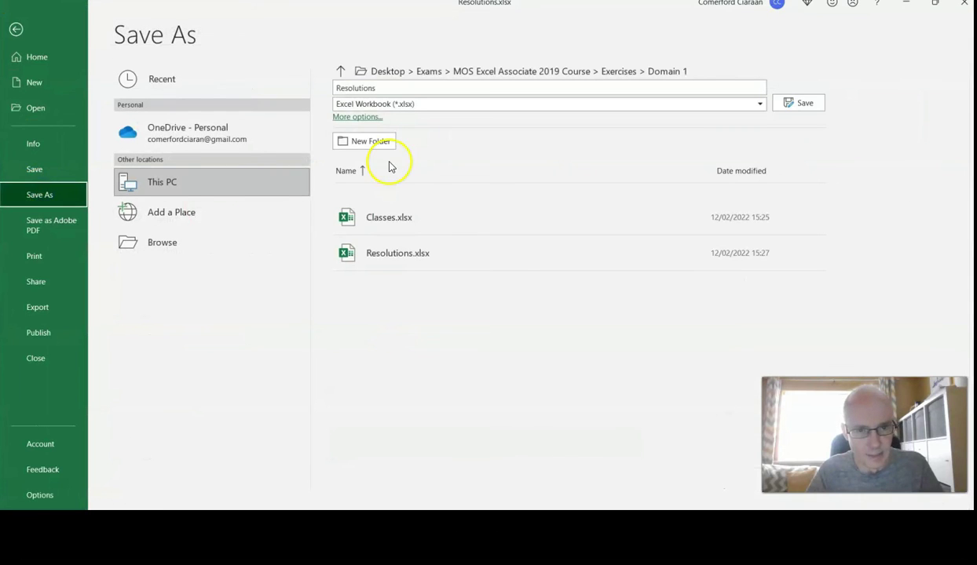
left_click(357, 117)
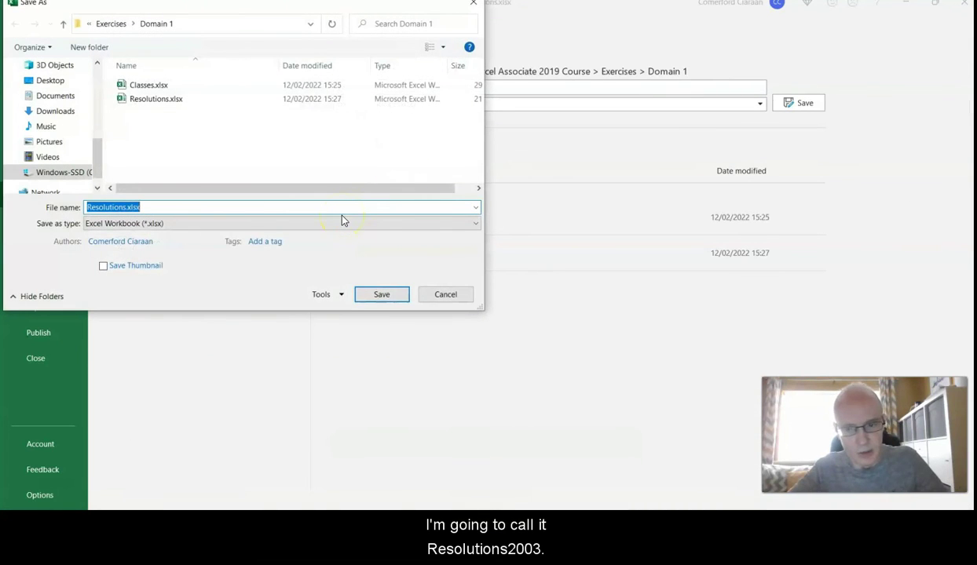
type("Resolutions2003")
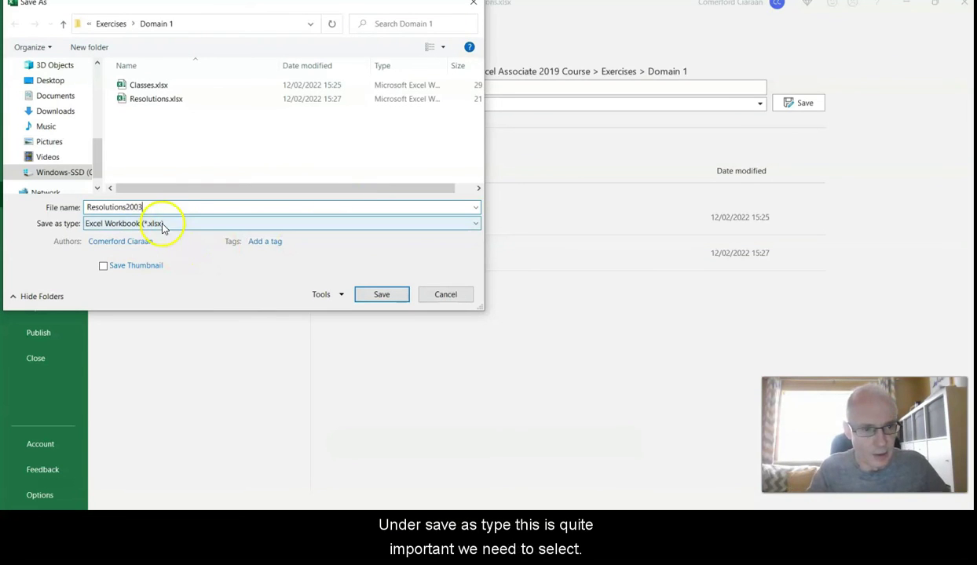
left_click(121, 224)
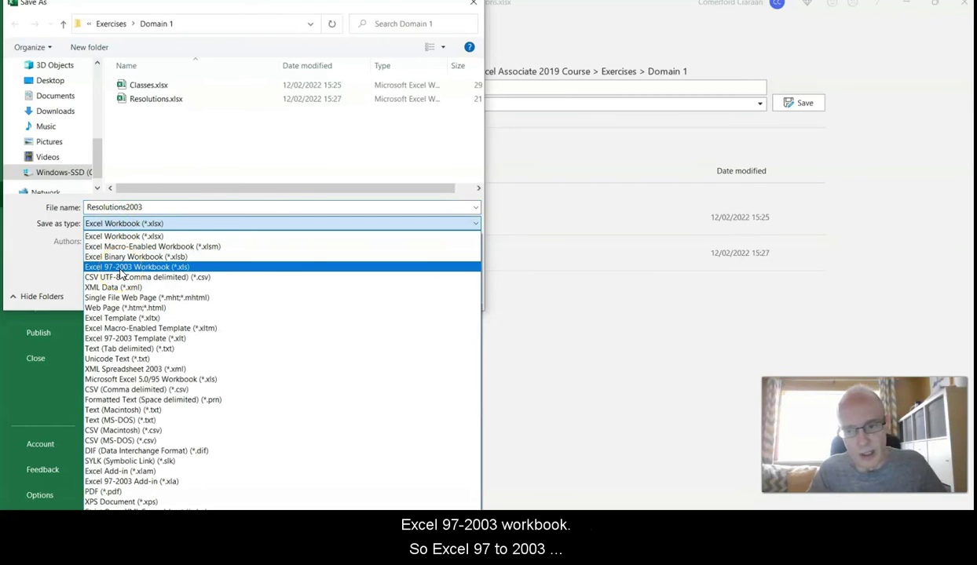
left_click(118, 270)
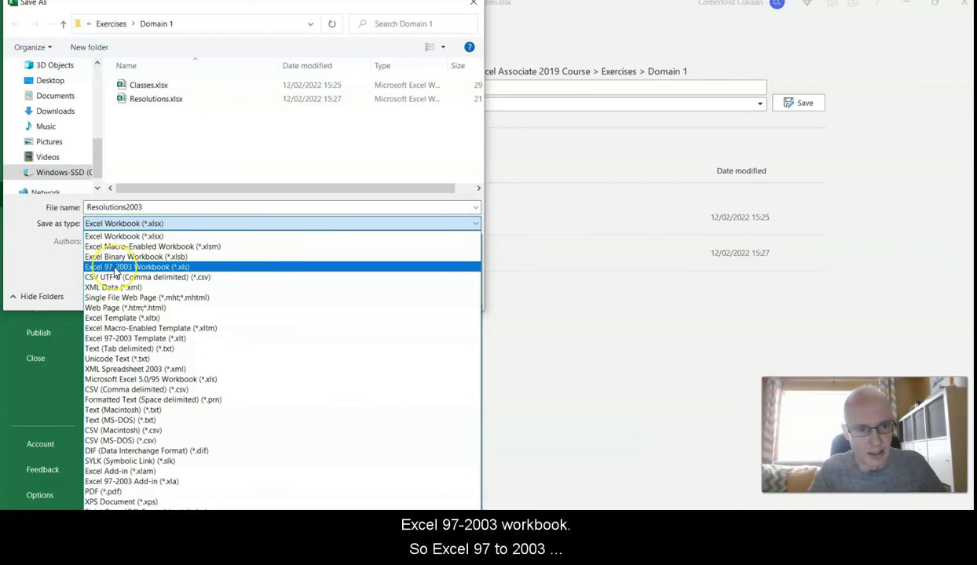
left_click(115, 271)
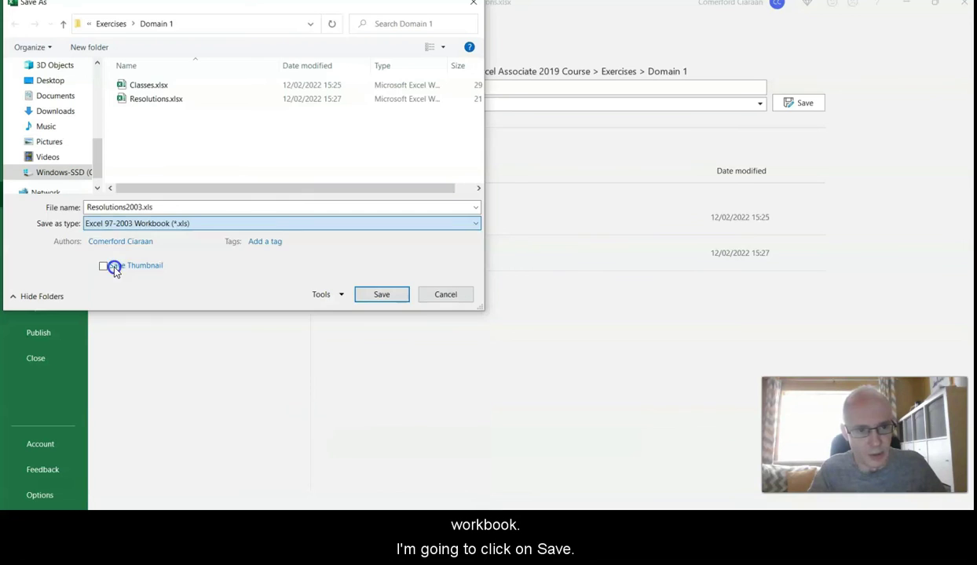
left_click(397, 303)
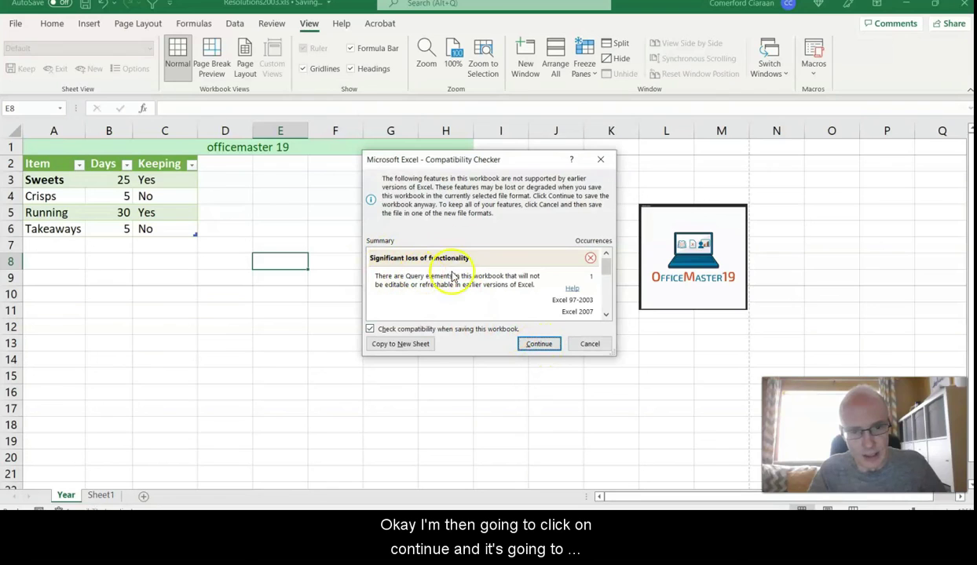
left_click(538, 346)
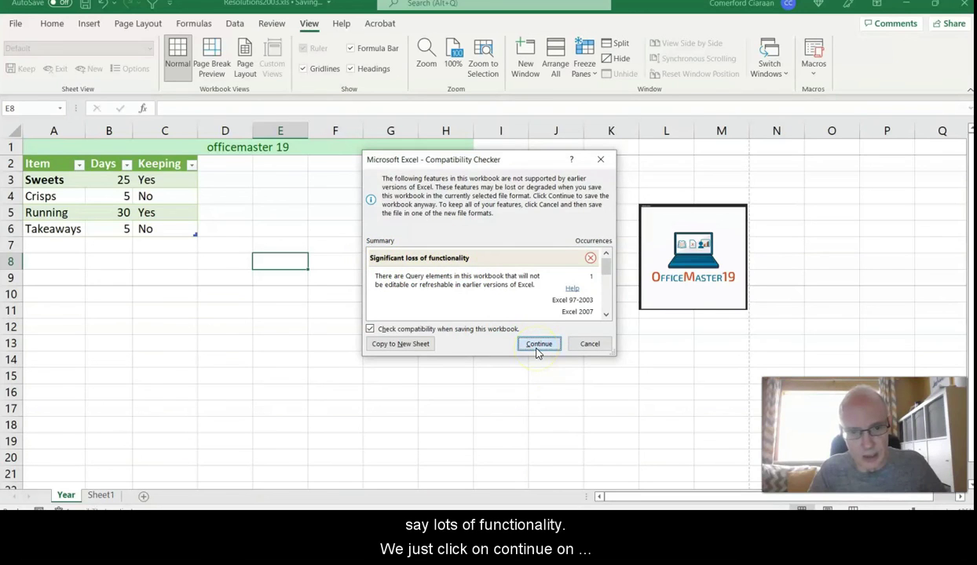
left_click(477, 247)
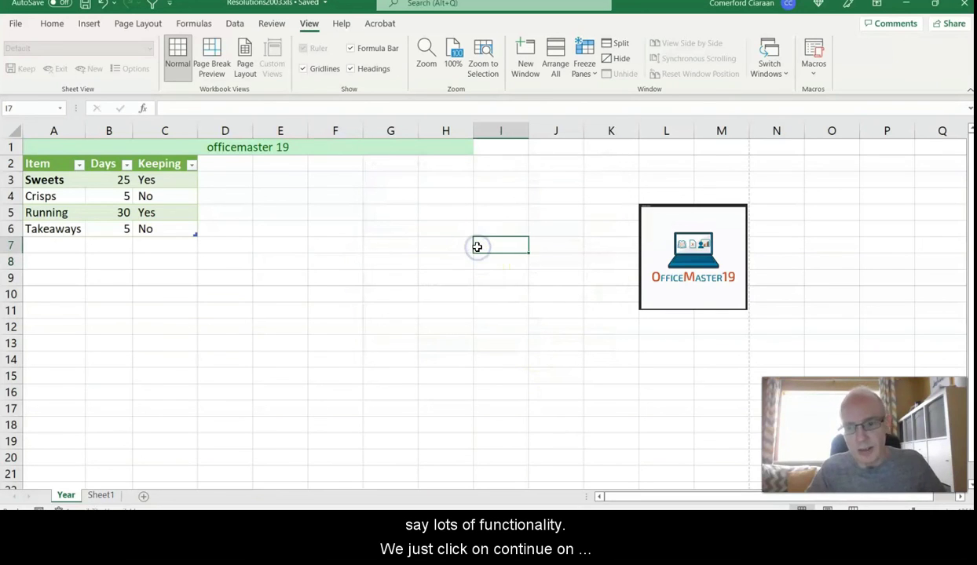